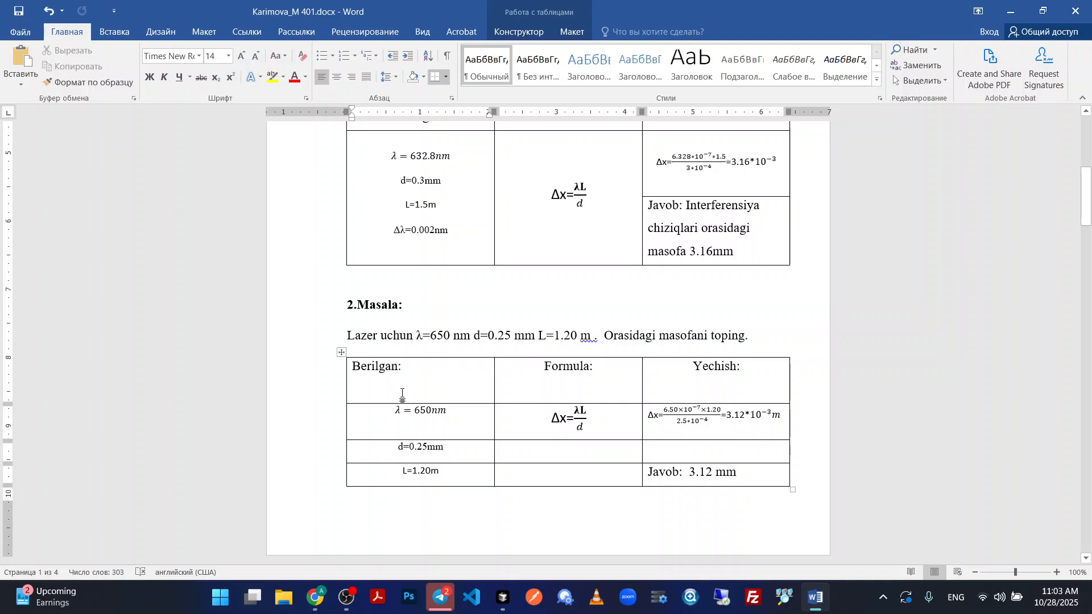
# Remove the blank line from the header row of the 2.Masala table and align its three cells centre-left.
pyautogui.press('BackSpace')
pyautogui.click(354, 394)
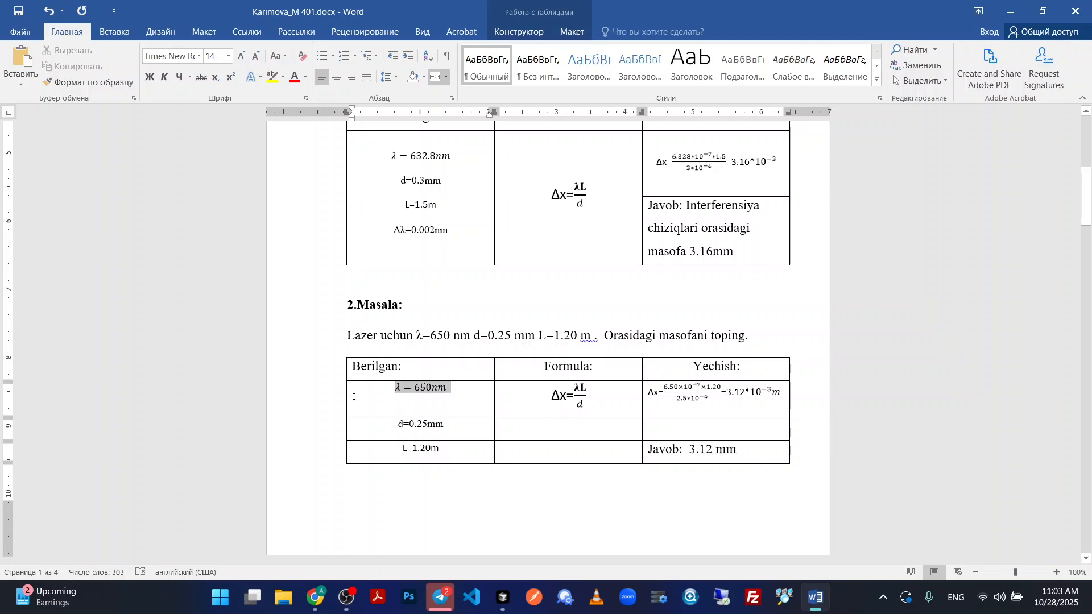
pyautogui.moveTo(746, 370); pyautogui.dragTo(358, 369)
pyautogui.click(572, 33)
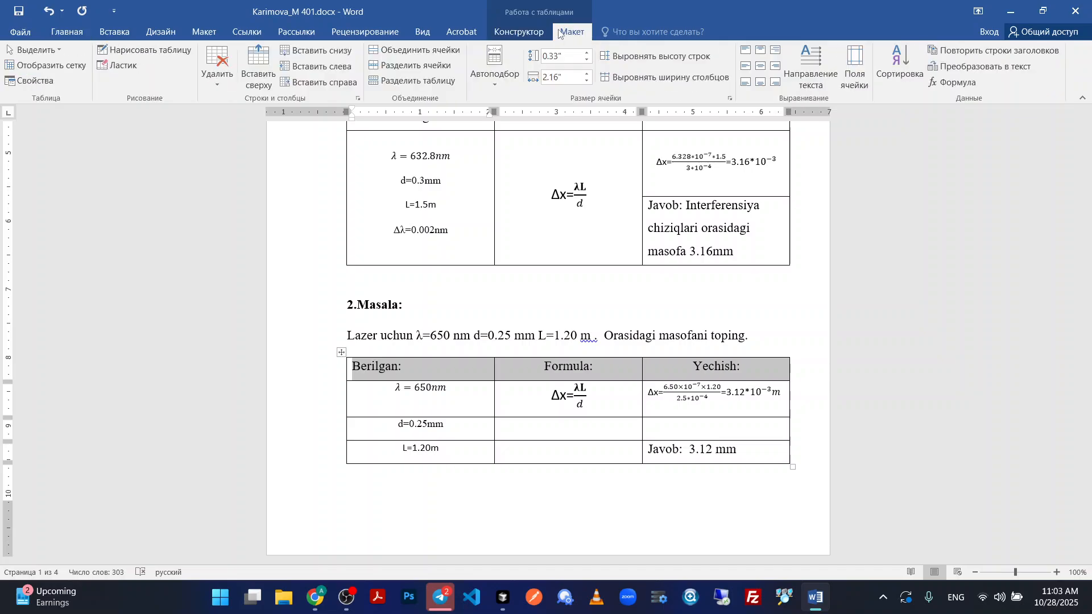
pyautogui.click(544, 32)
pyautogui.click(579, 35)
pyautogui.click(537, 34)
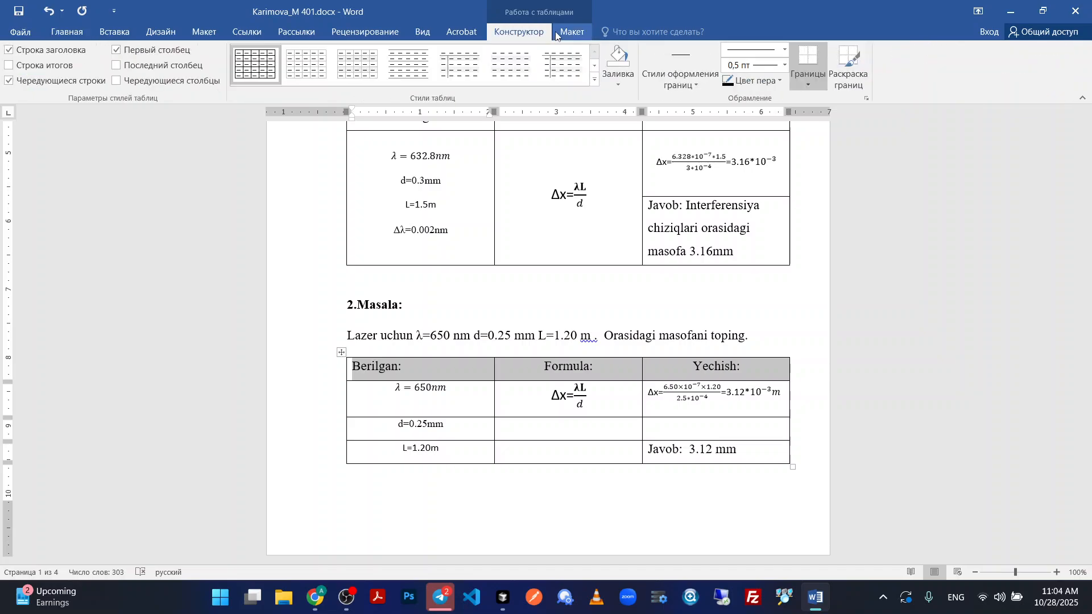
pyautogui.click(557, 35)
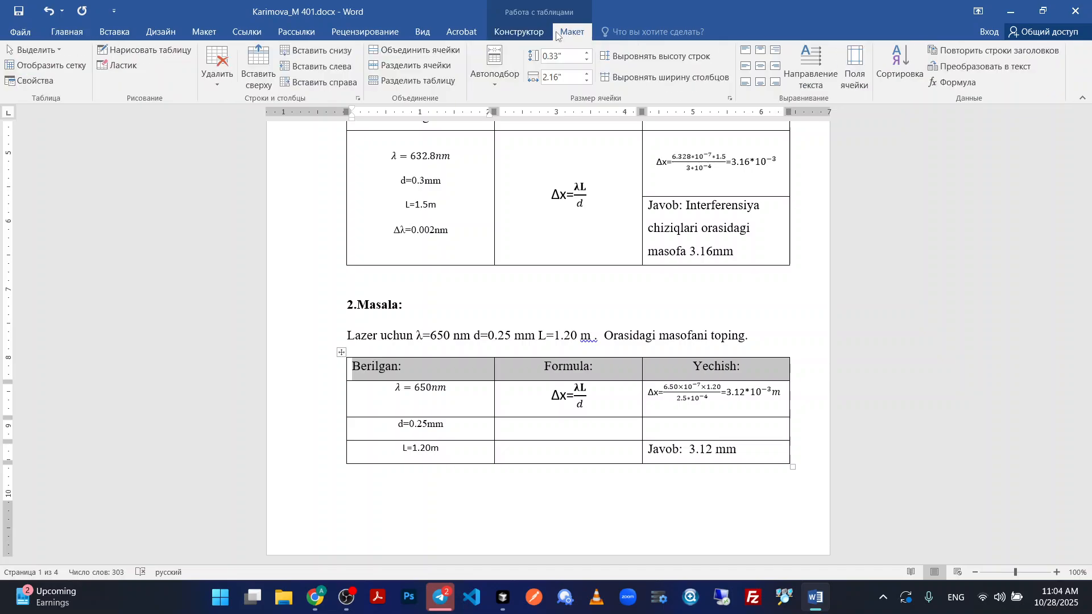
pyautogui.click(746, 69)
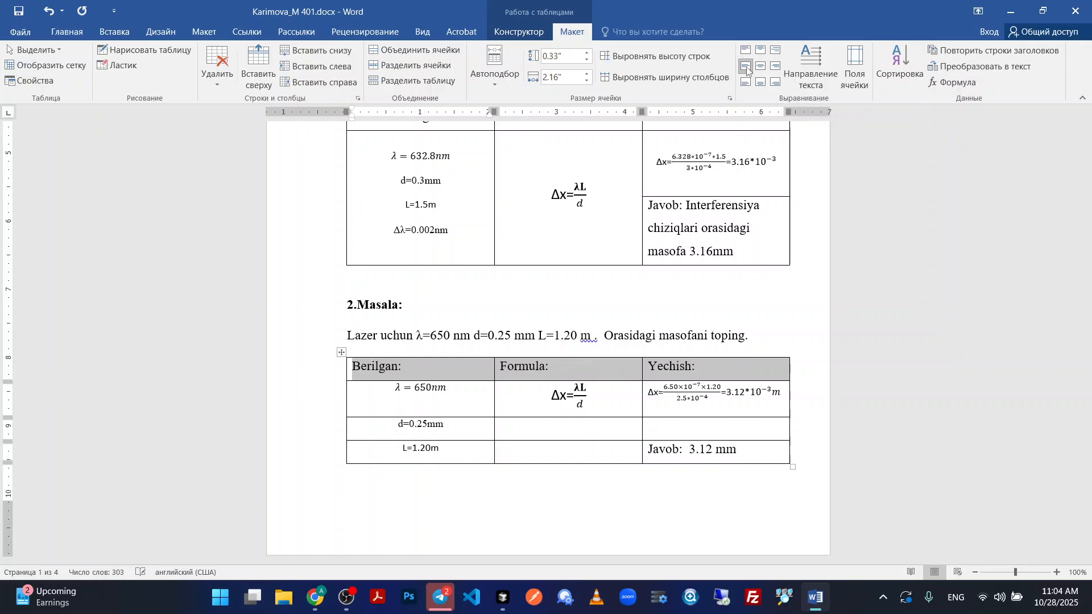
# Merge the three cells under Berilgan in the 2.Masala table and centre their contents horizontally and vertically.
pyautogui.click(385, 392)
pyautogui.moveTo(385, 392); pyautogui.dragTo(442, 449)
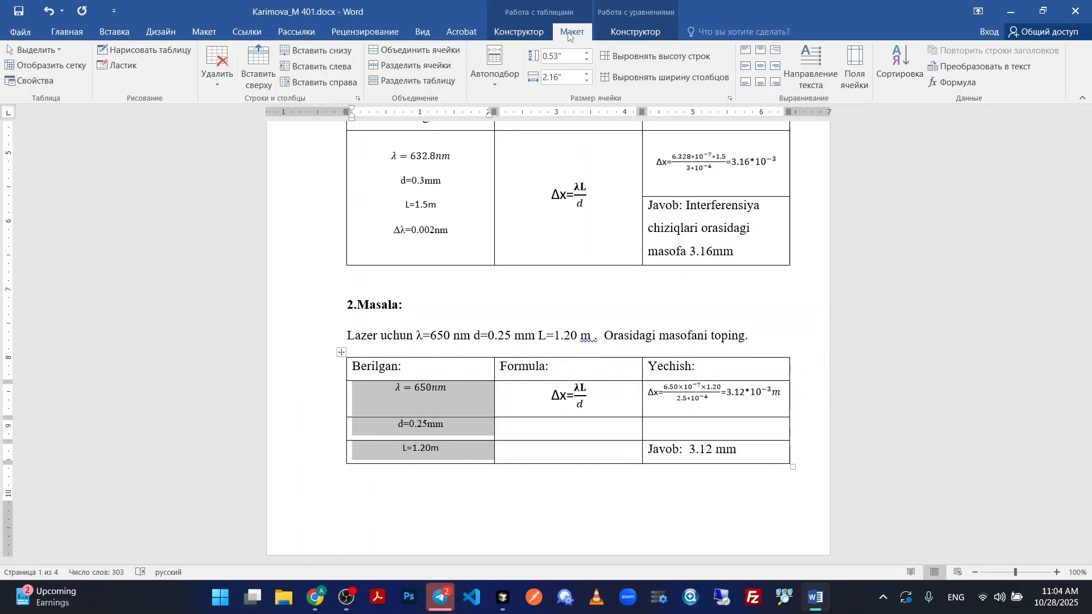
pyautogui.click(402, 59)
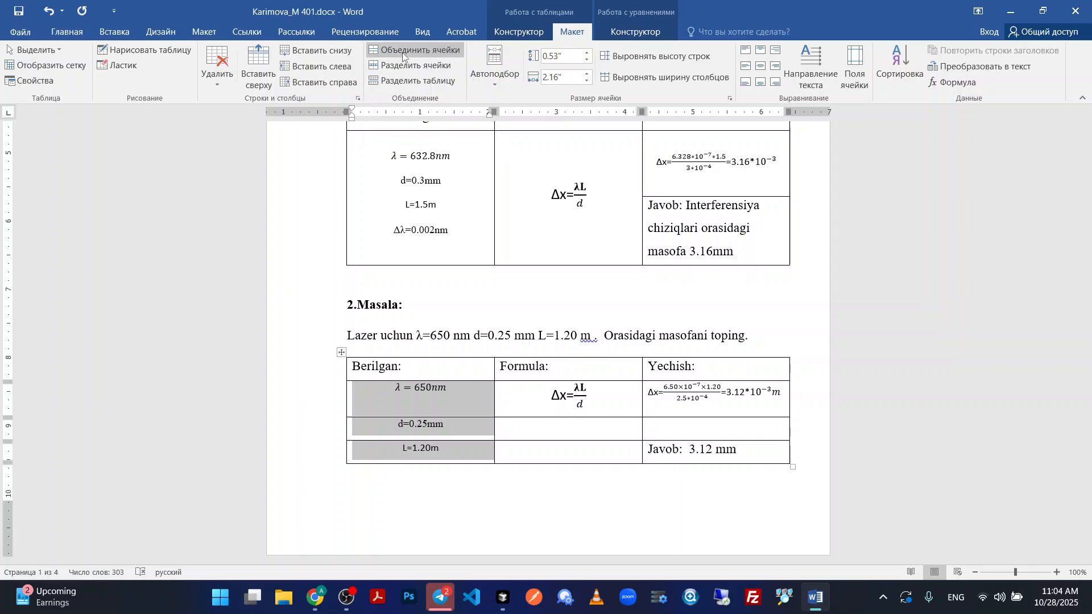
pyautogui.click(444, 411)
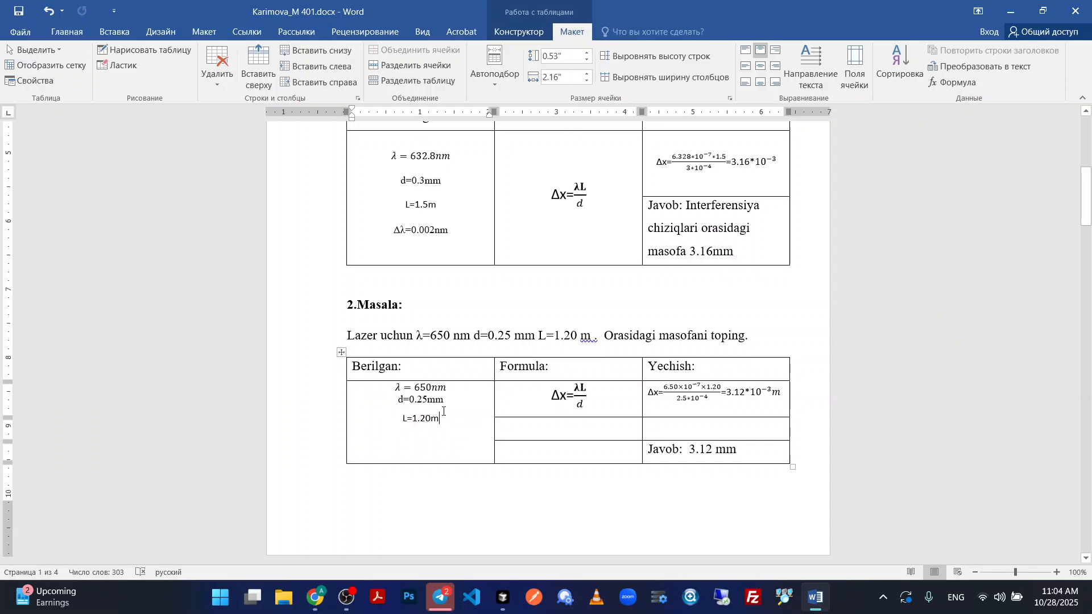
pyautogui.moveTo(443, 422); pyautogui.dragTo(384, 390)
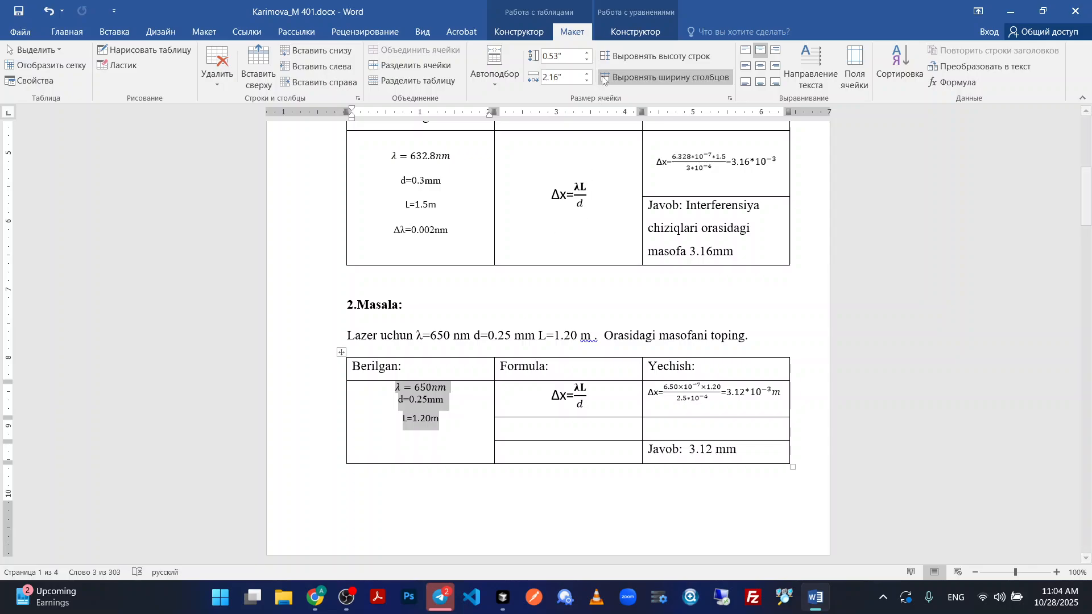
pyautogui.click(762, 68)
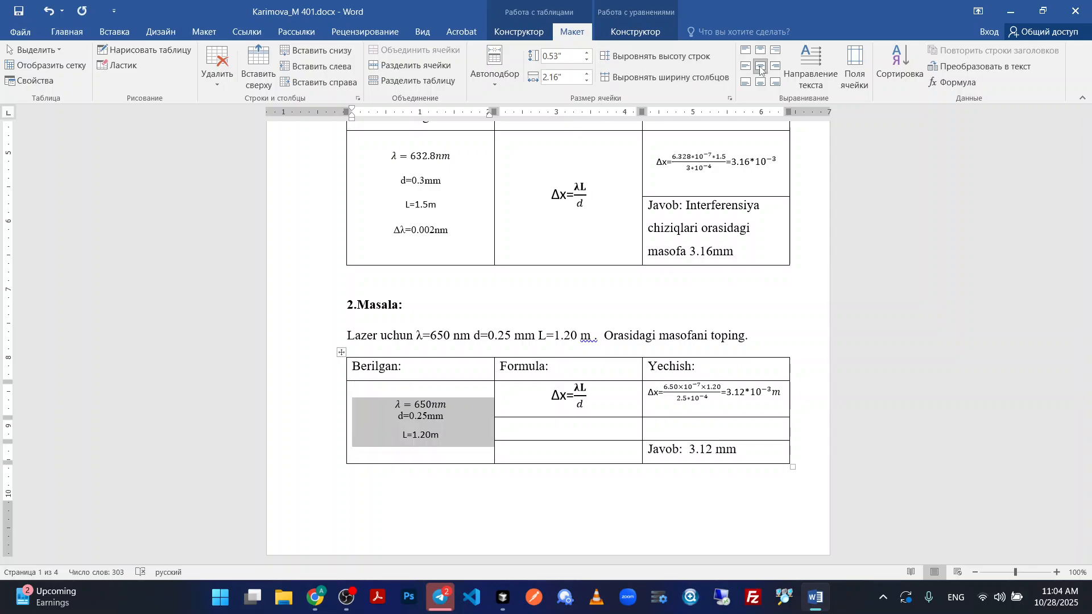
# Set the line spacing of the merged Berilgan values in the 2.Masala table to 2.0.
pyautogui.click(67, 31)
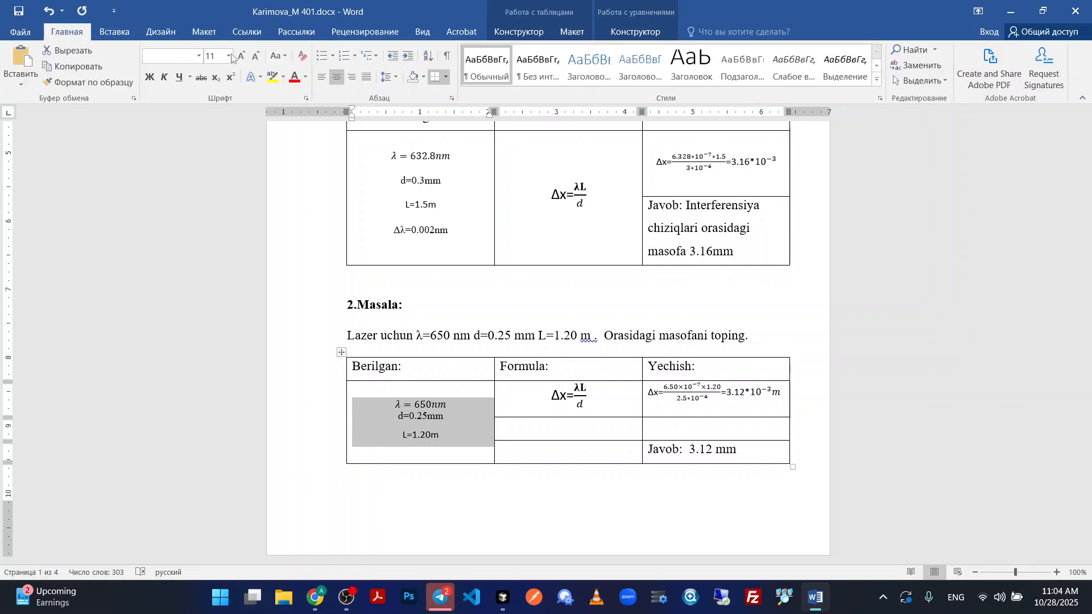
pyautogui.click(390, 76)
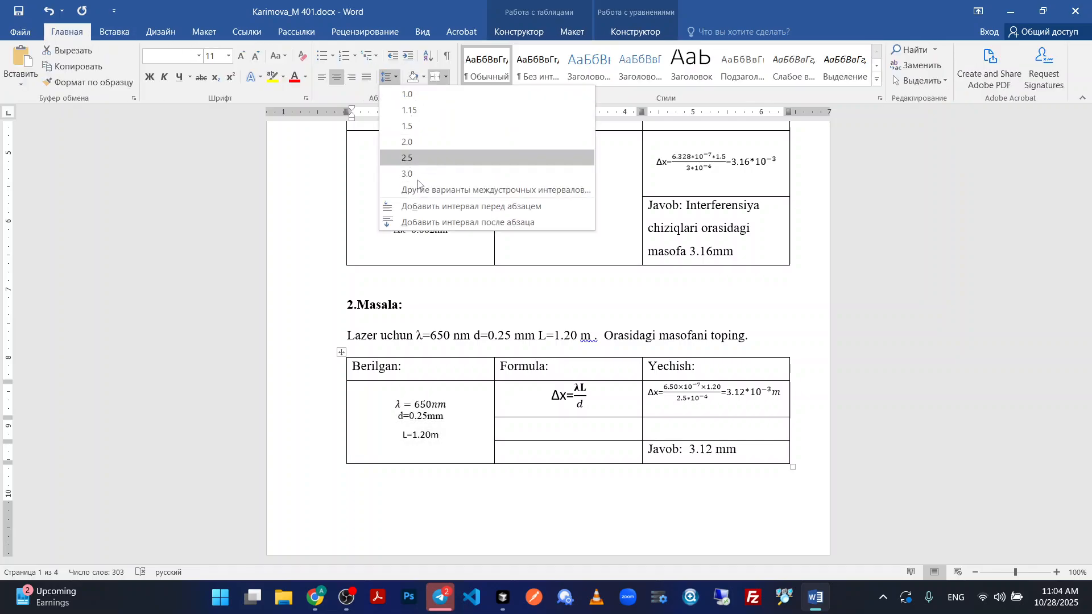
pyautogui.click(413, 189)
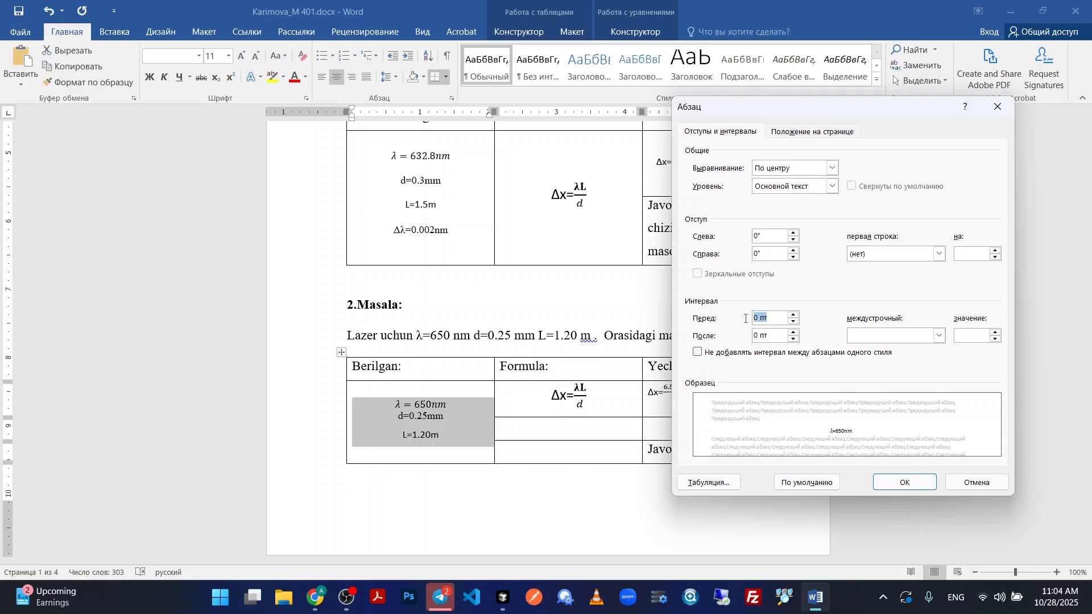
pyautogui.click(903, 483)
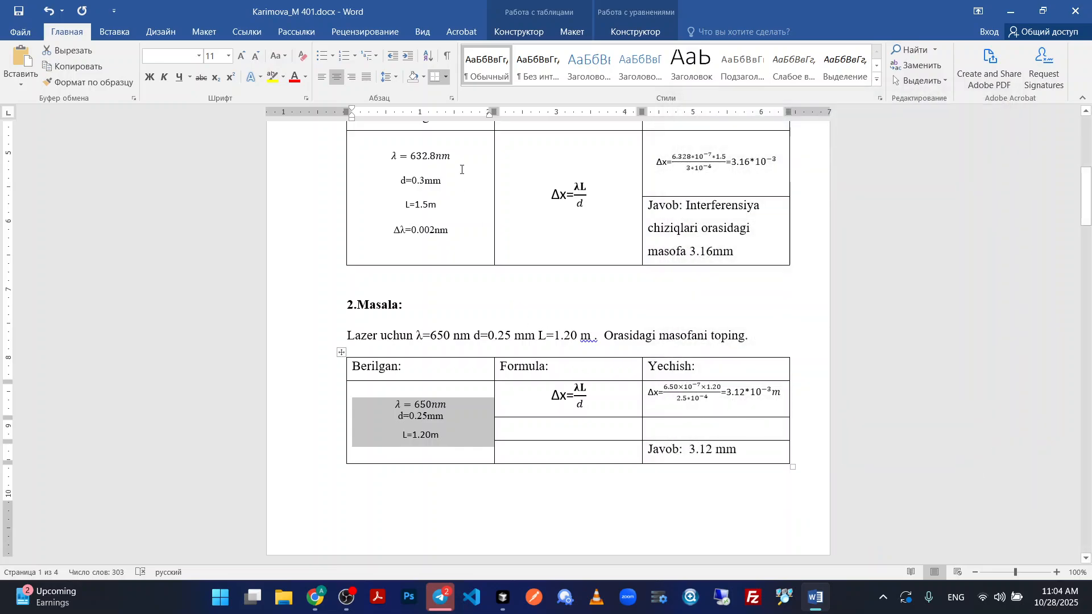
pyautogui.click(392, 77)
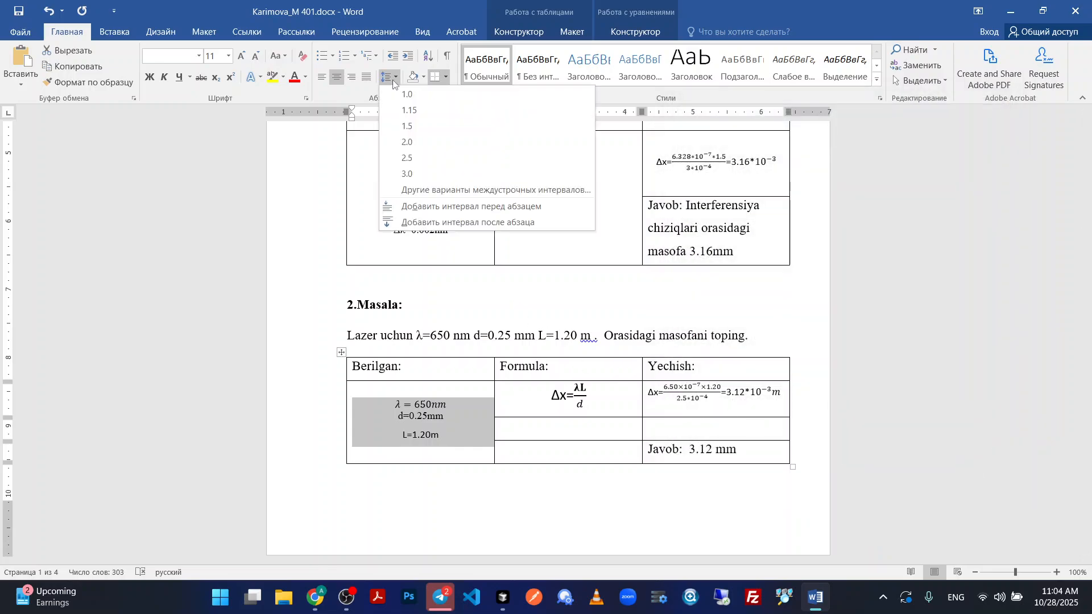
pyautogui.click(408, 142)
pyautogui.click(449, 423)
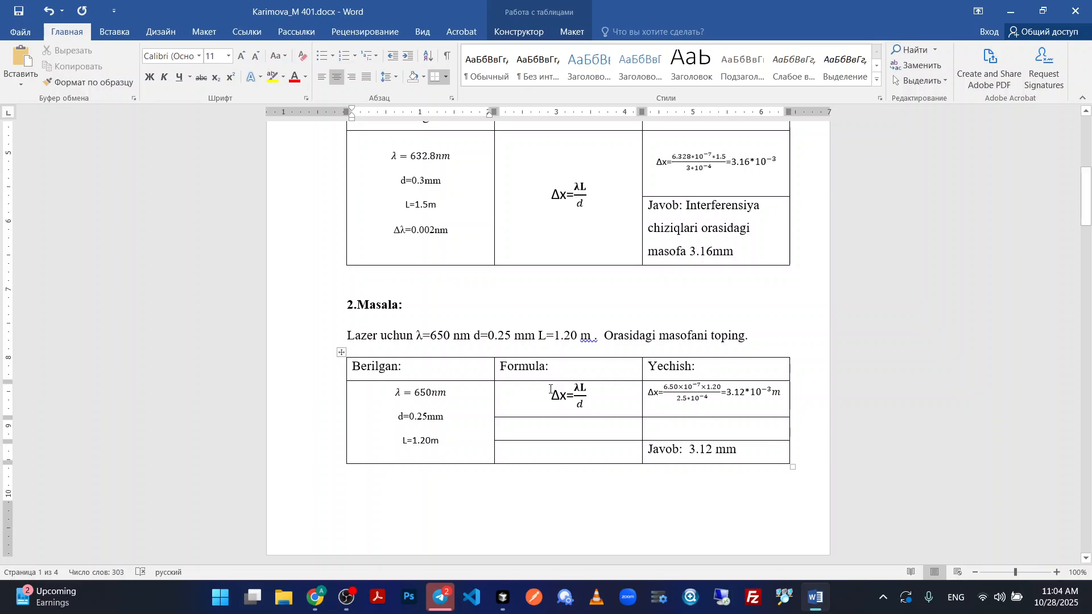
# Merge the three cells under Formula in the 2.Masala table and centre the formula both ways.
pyautogui.moveTo(534, 397); pyautogui.dragTo(547, 451)
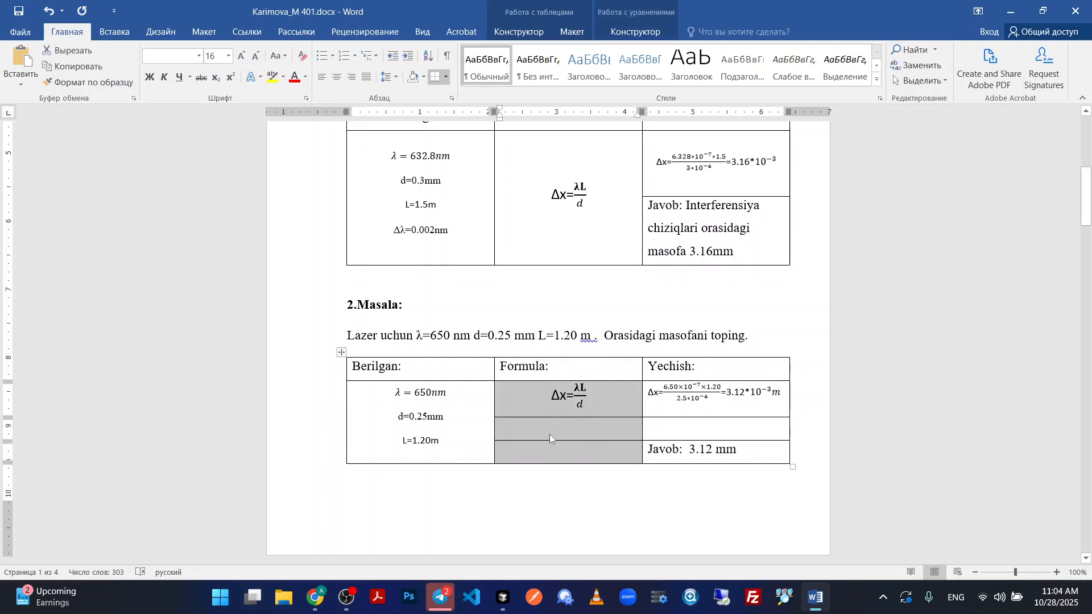
pyautogui.click(584, 35)
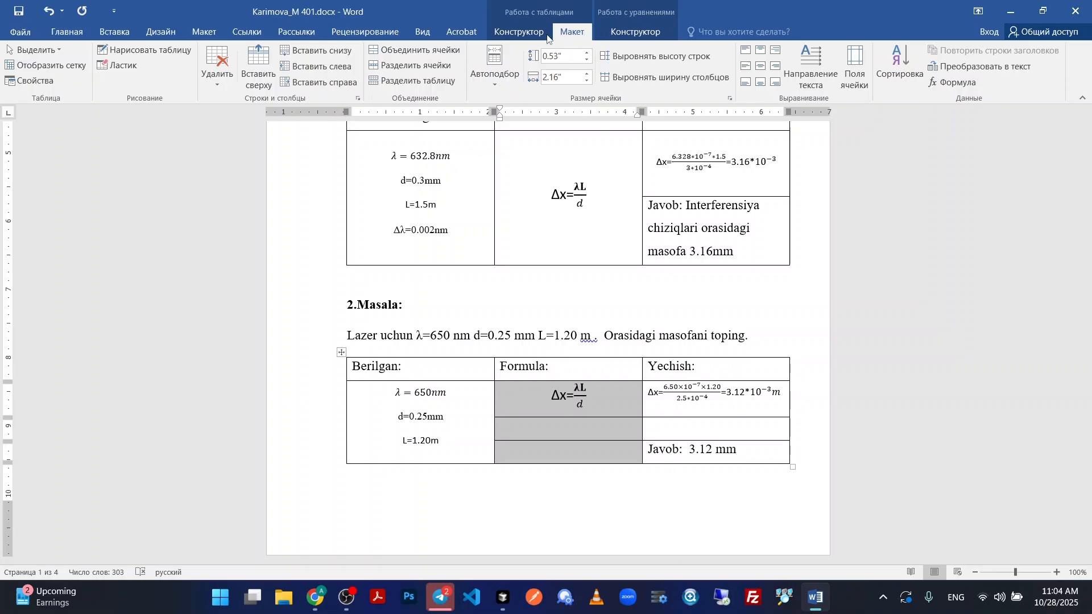
pyautogui.click(407, 50)
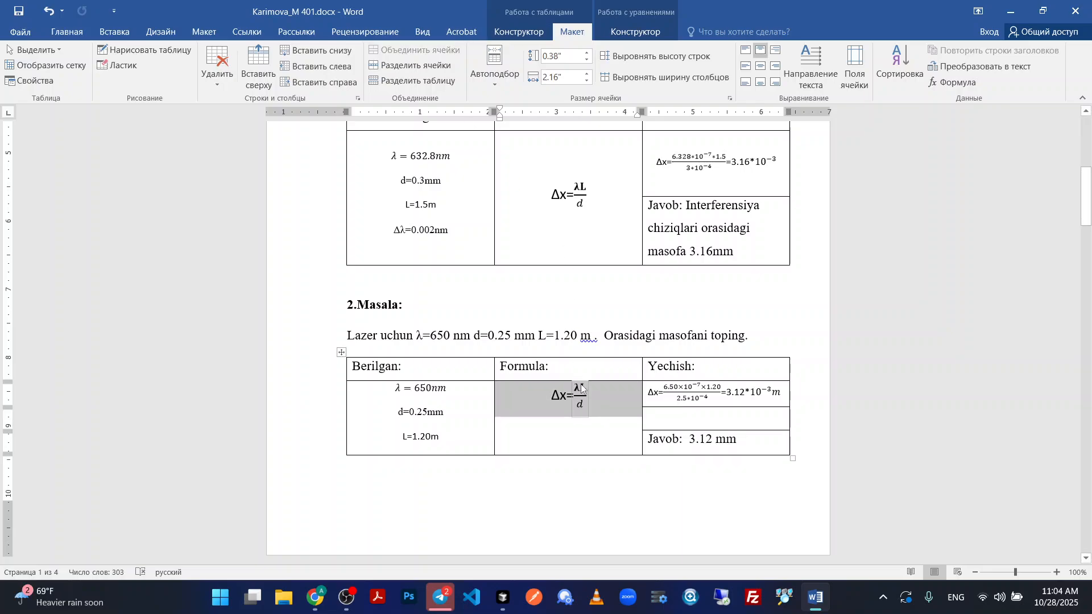
pyautogui.click(764, 68)
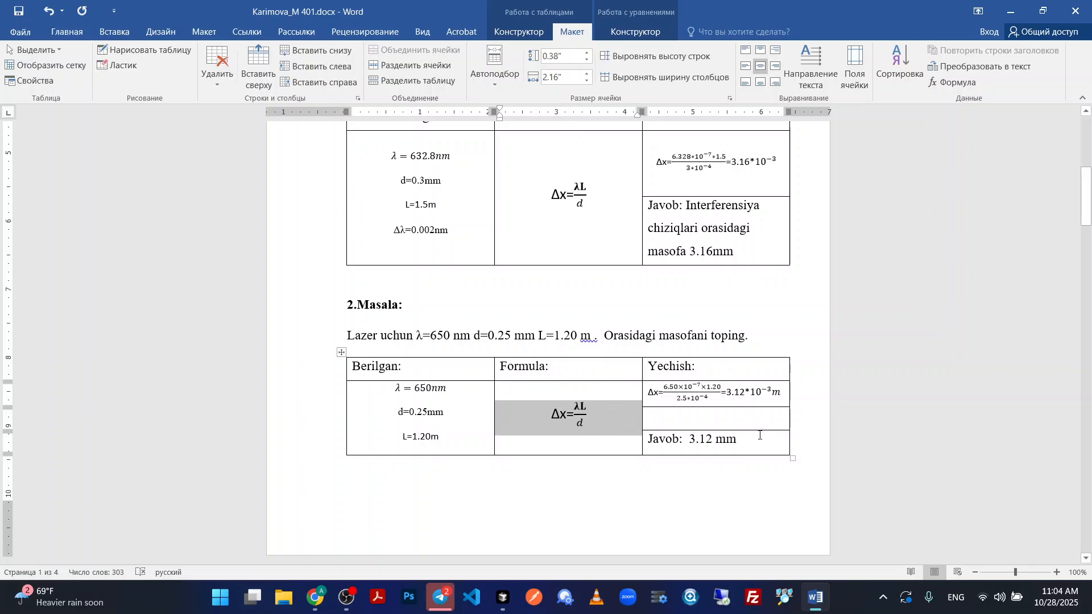
# Merge the three cells under Yechish in the 2.Masala table and centre the solution and answer both ways.
pyautogui.click(751, 423)
pyautogui.moveTo(755, 441); pyautogui.dragTo(711, 393)
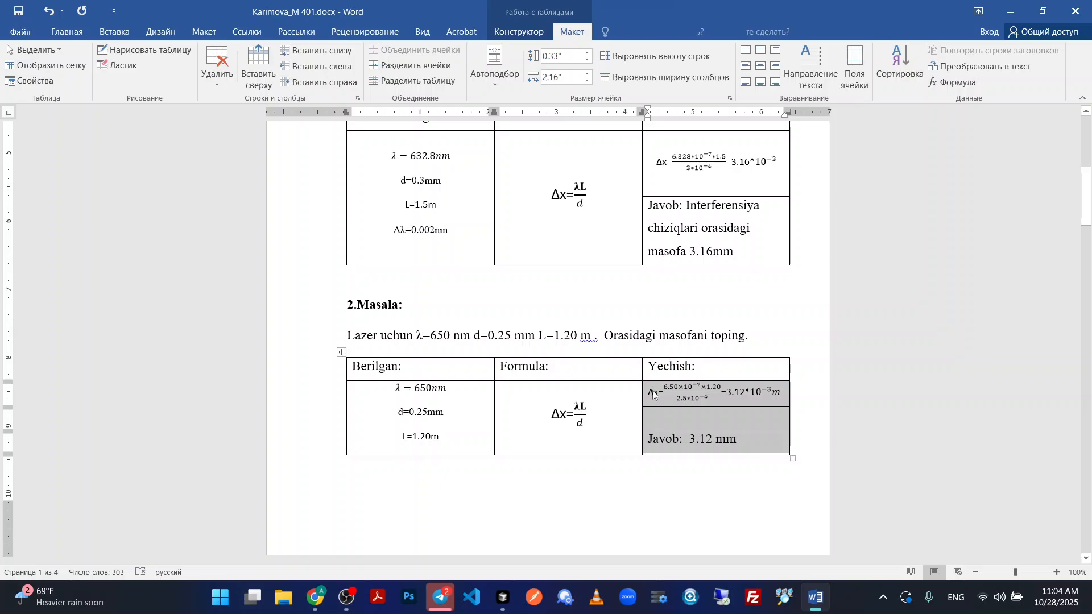
pyautogui.click(420, 49)
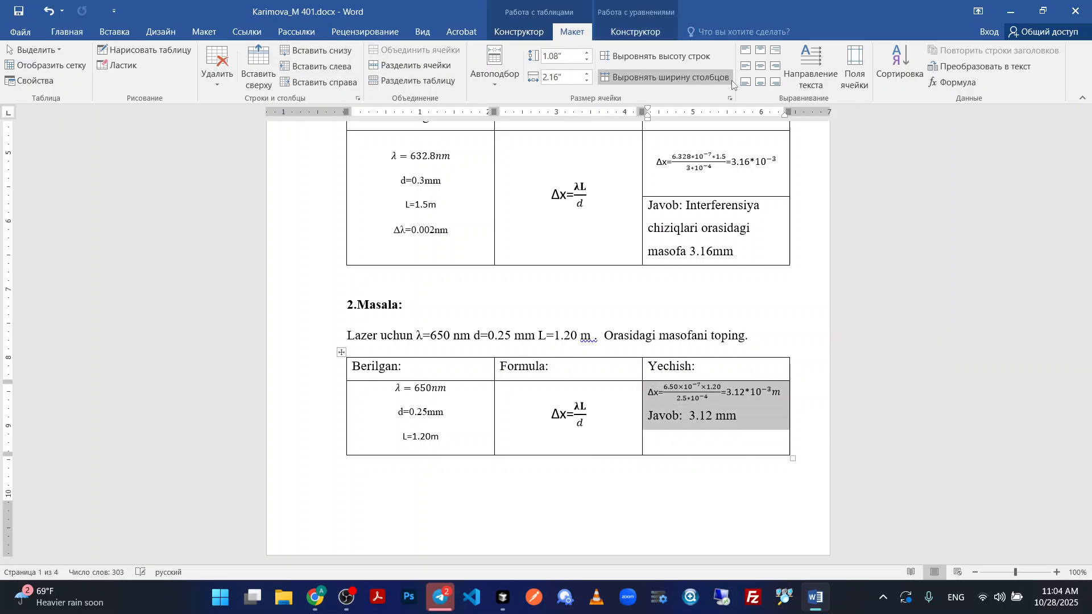
pyautogui.click(759, 68)
pyautogui.click(506, 493)
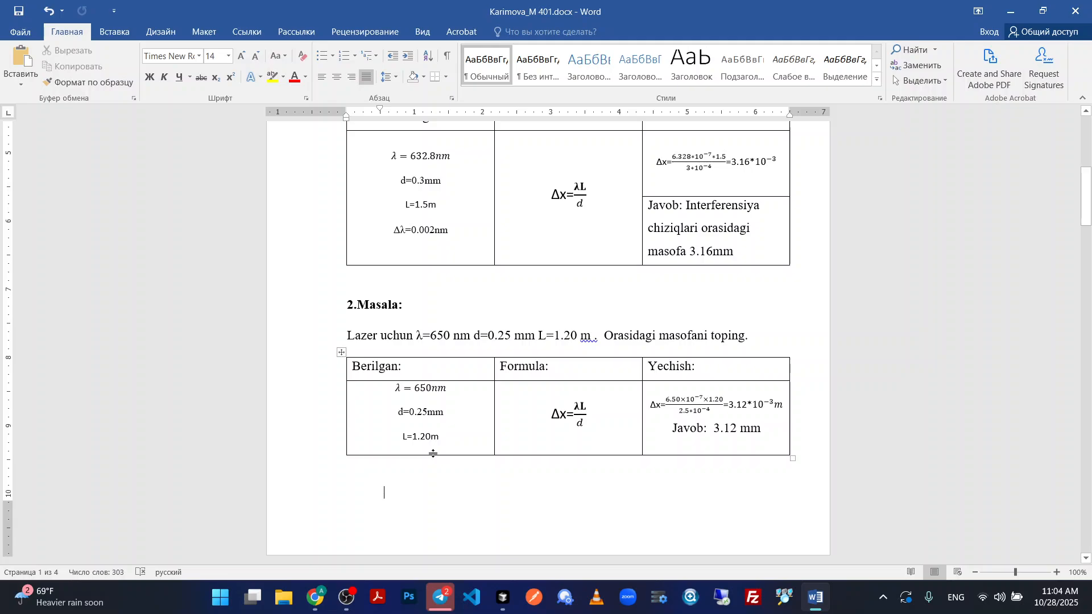
# Increase the heights of the content row and the header row in the 2.Masala table.
pyautogui.moveTo(432, 453); pyautogui.dragTo(430, 498)
pyautogui.scroll(-3, 438, 341)
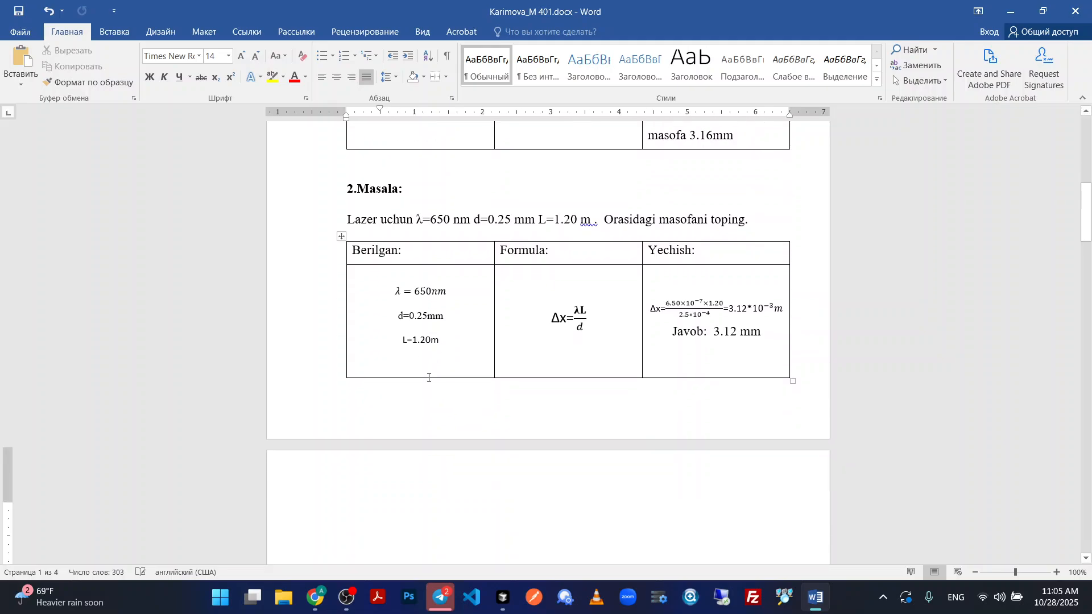
pyautogui.moveTo(444, 263); pyautogui.dragTo(444, 282)
# Delete the blank paragraph between the 1. Masala problem text and its table.
pyautogui.scroll(6, 447, 239)
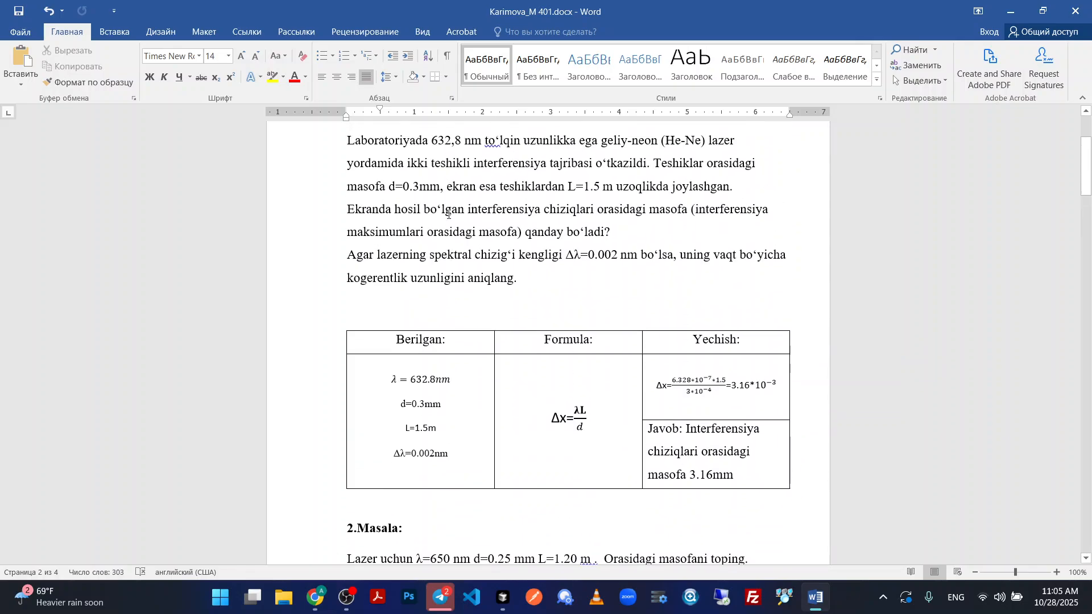
pyautogui.click(413, 309)
pyautogui.scroll(-4, 563, 364)
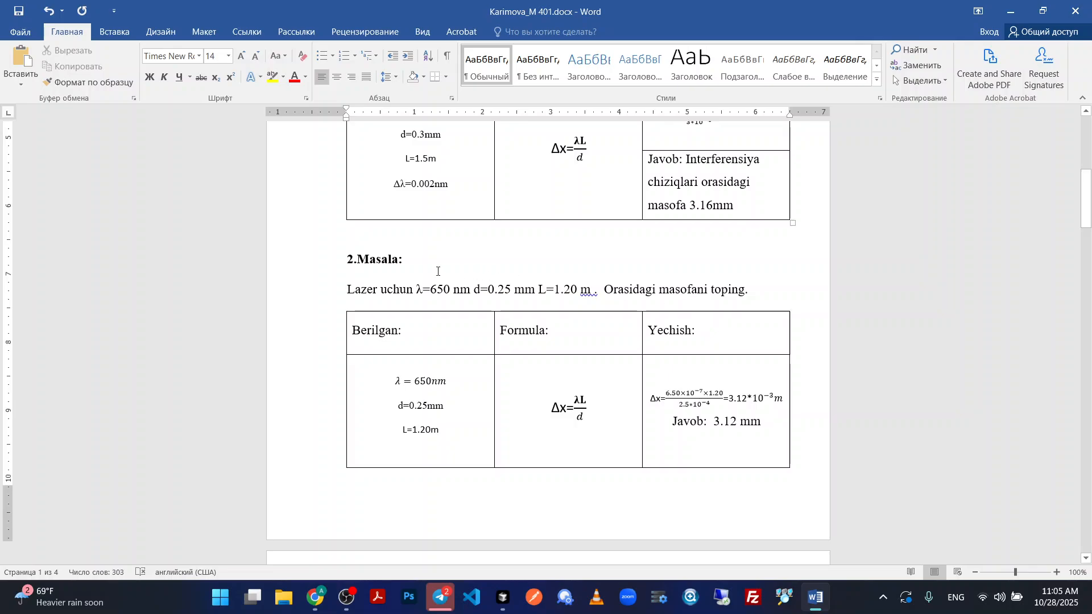
# Examine the 2.Masala and 1. Masala headings and the layout around their tables for consistent formatting.
pyautogui.moveTo(421, 264); pyautogui.dragTo(325, 262)
pyautogui.click(463, 272)
pyautogui.moveTo(463, 272); pyautogui.dragTo(342, 263)
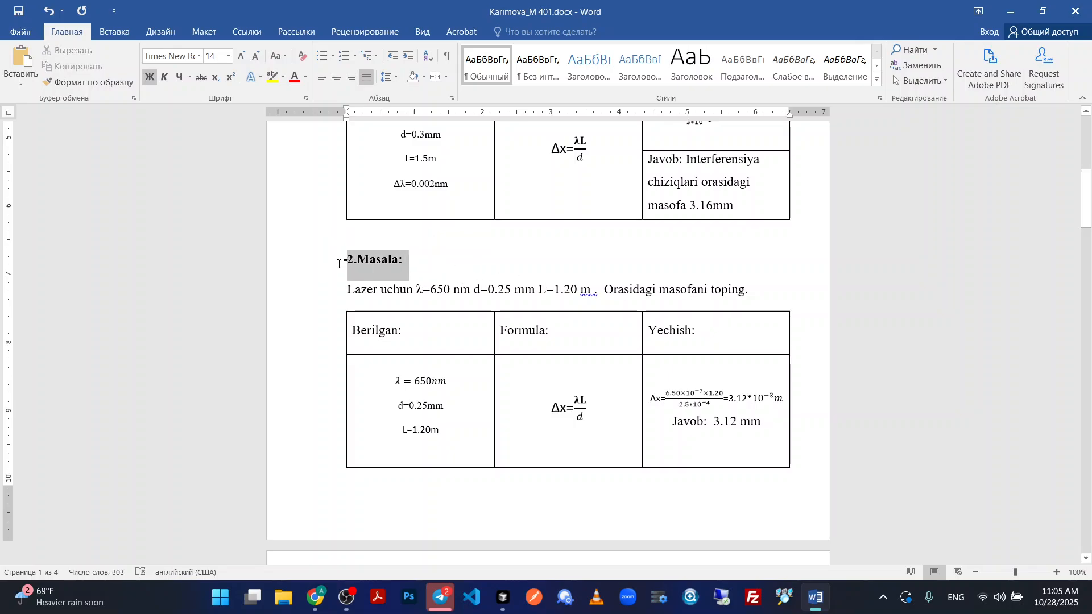
pyautogui.scroll(5, 538, 256)
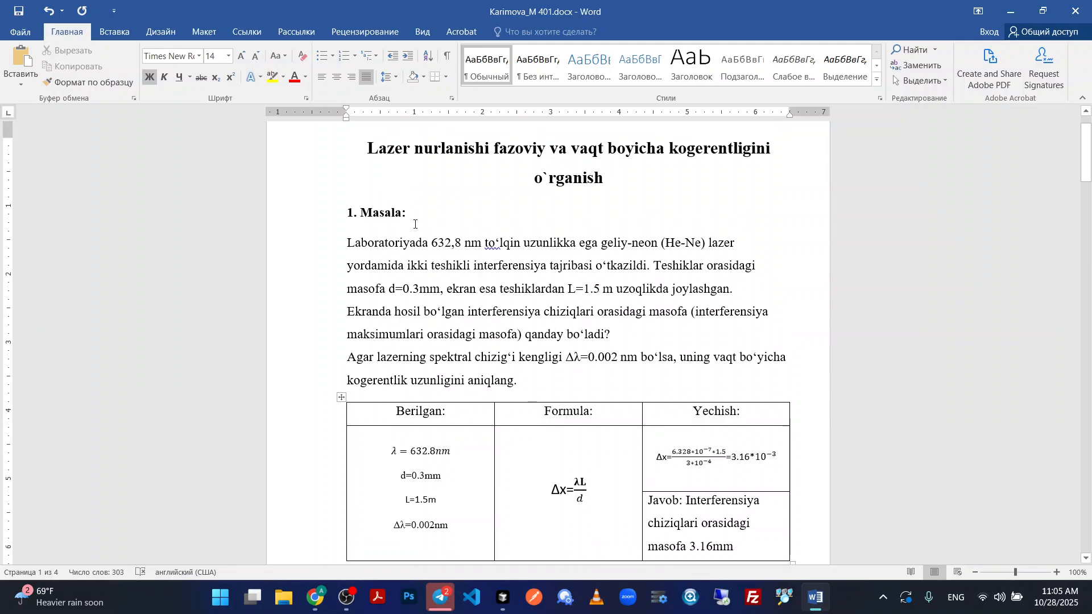
pyautogui.moveTo(415, 215); pyautogui.dragTo(326, 223)
pyautogui.click(531, 220)
pyautogui.scroll(-3, 494, 251)
pyautogui.scroll(4, 616, 245)
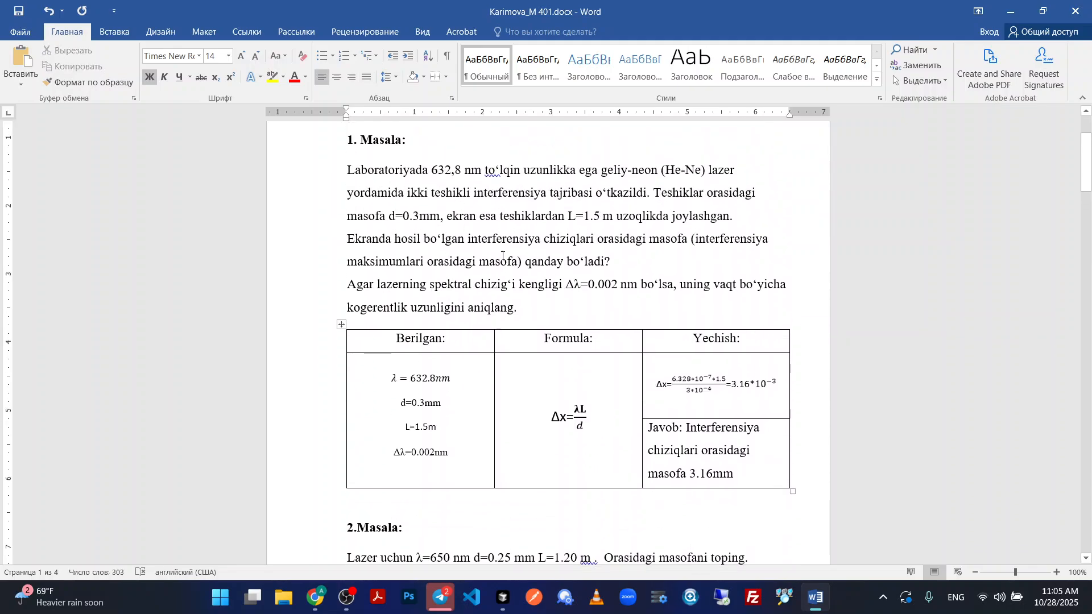
pyautogui.click(630, 240)
pyautogui.scroll(-10, 571, 282)
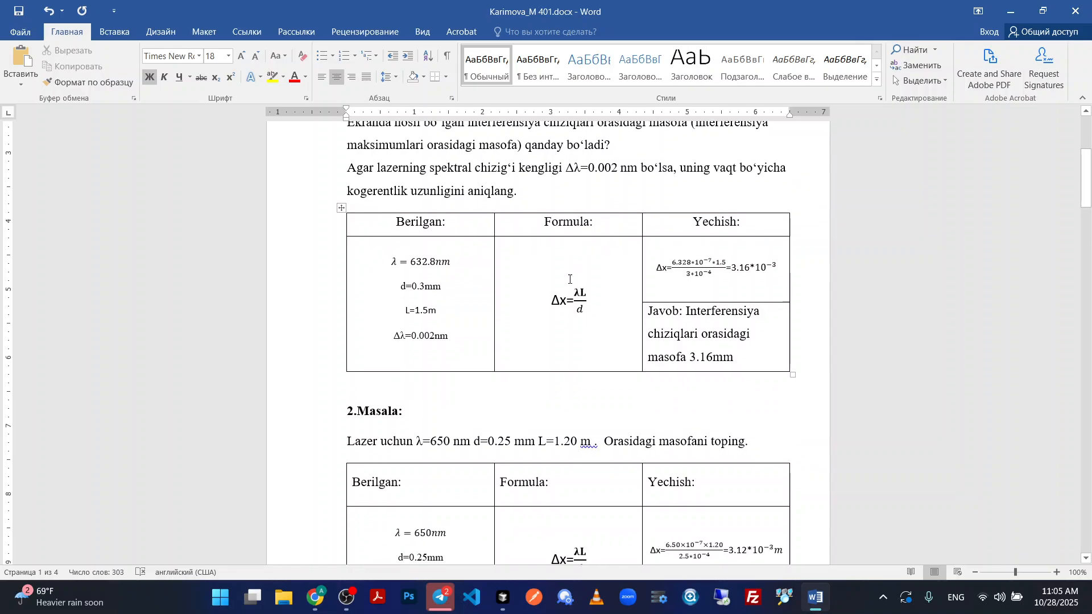
# Delete the blank paragraph above the 3.Masala heading.
pyautogui.scroll(-5, 571, 282)
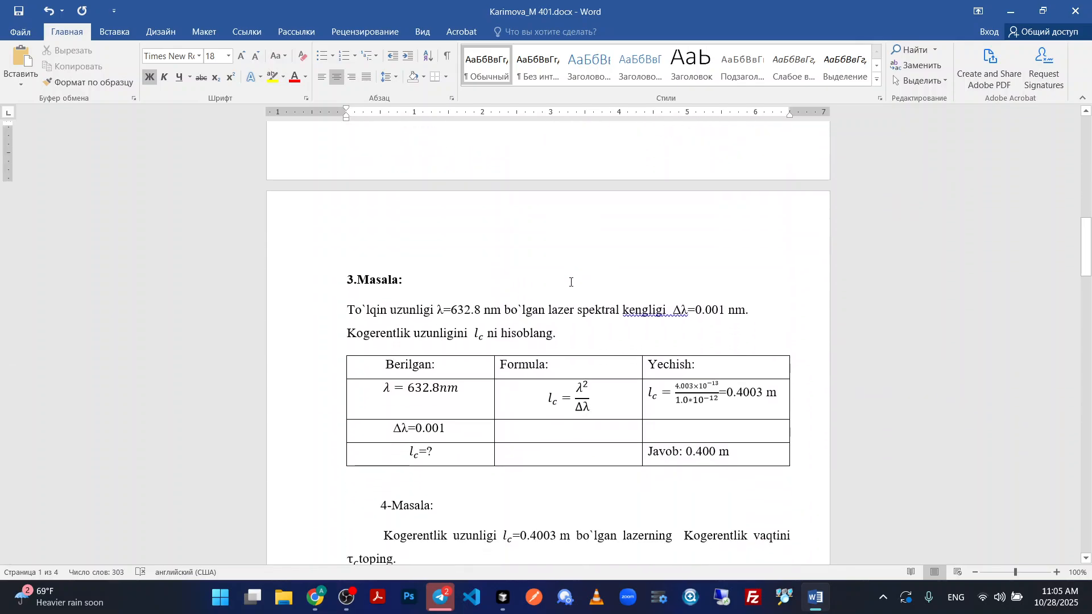
pyautogui.click(420, 247)
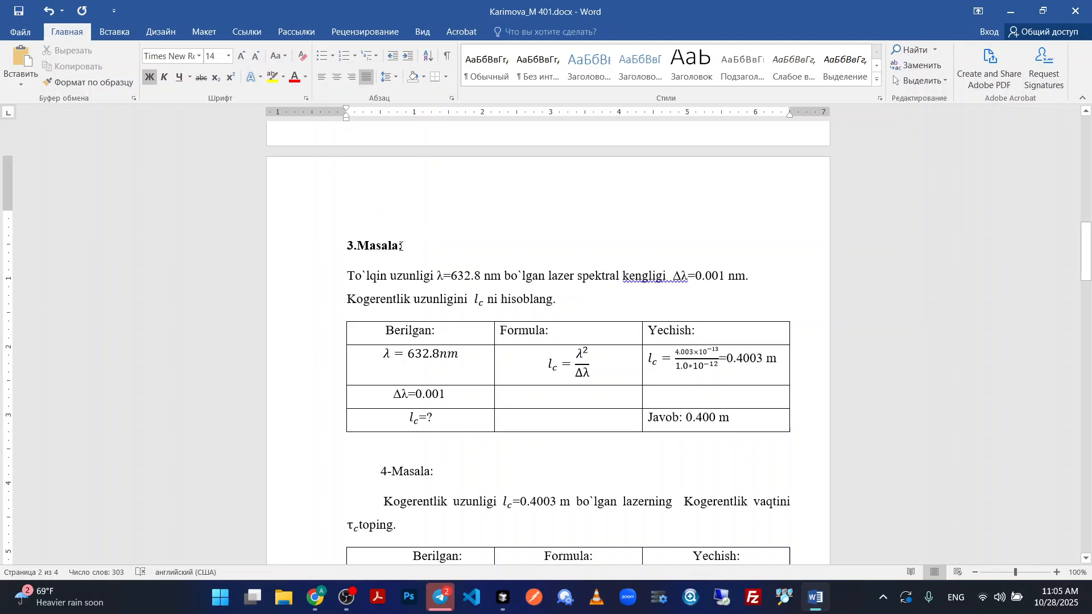
pyautogui.click(402, 231)
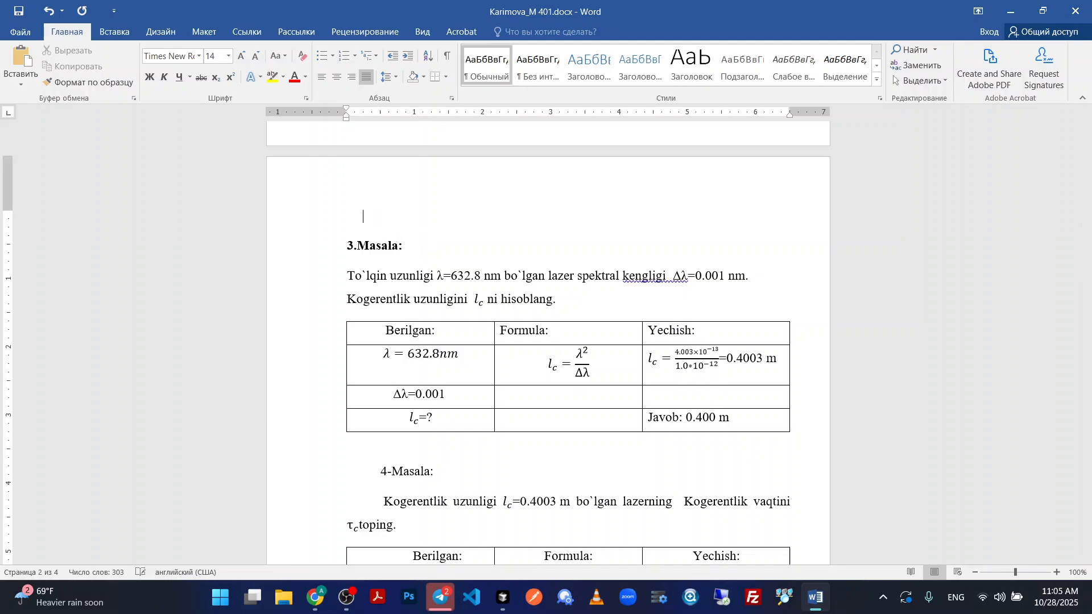
pyautogui.press('BackSpace')
pyautogui.scroll(-5, 467, 265)
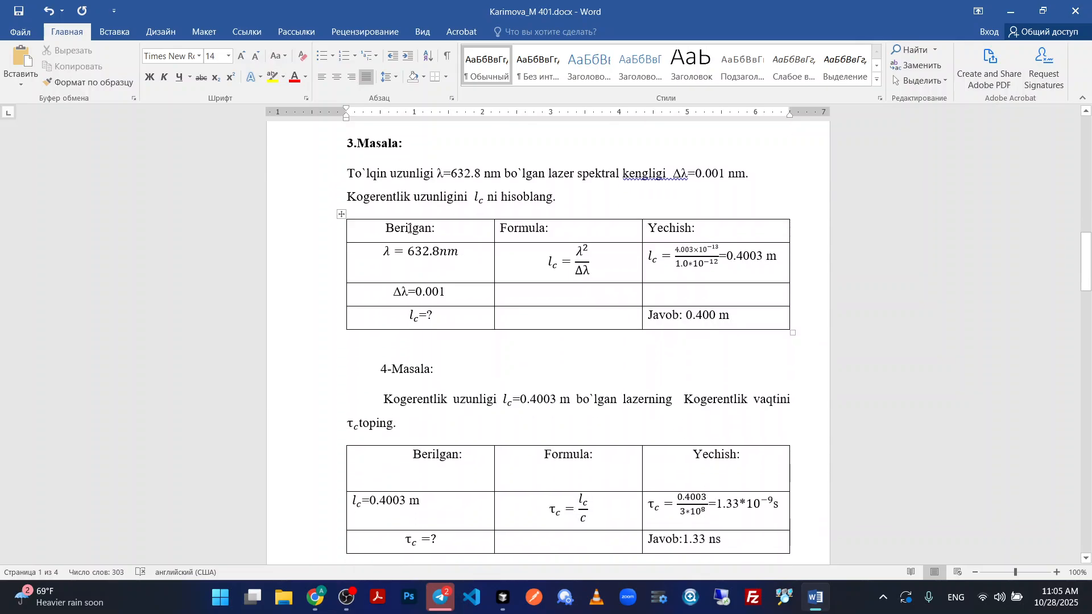
pyautogui.scroll(3, 432, 290)
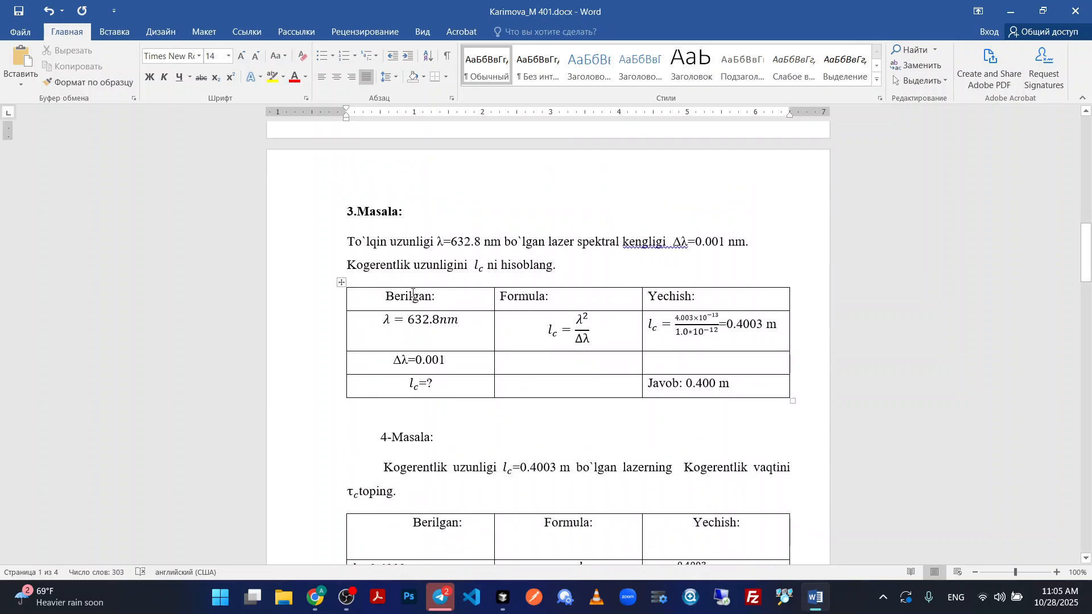
# Left-align the Berilgan heading in the header row of the 3.Masala table.
pyautogui.moveTo(413, 292); pyautogui.dragTo(660, 299)
pyautogui.click(519, 32)
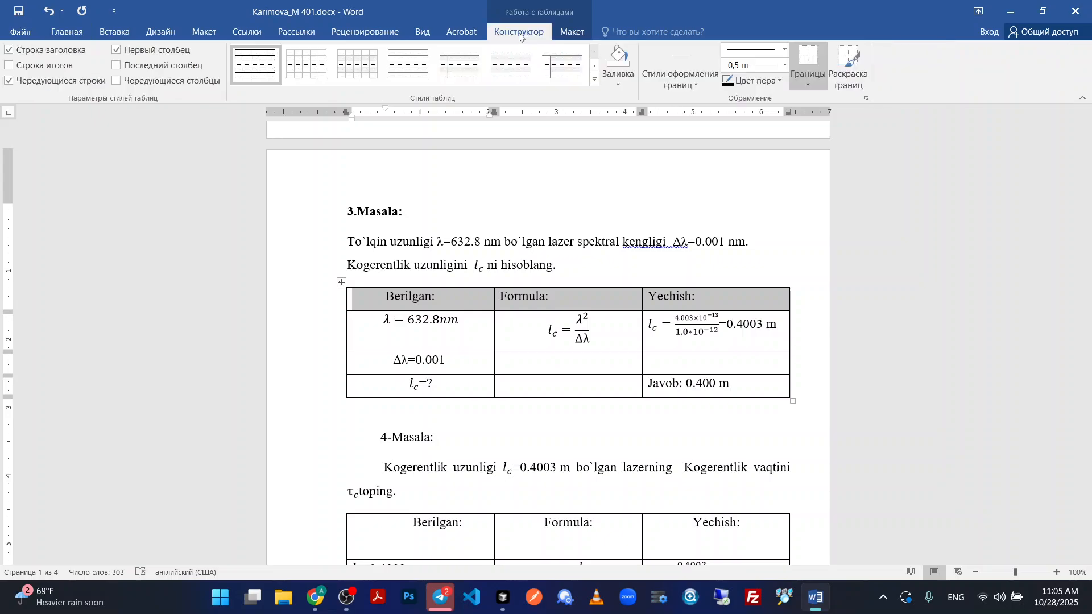
pyautogui.click(573, 32)
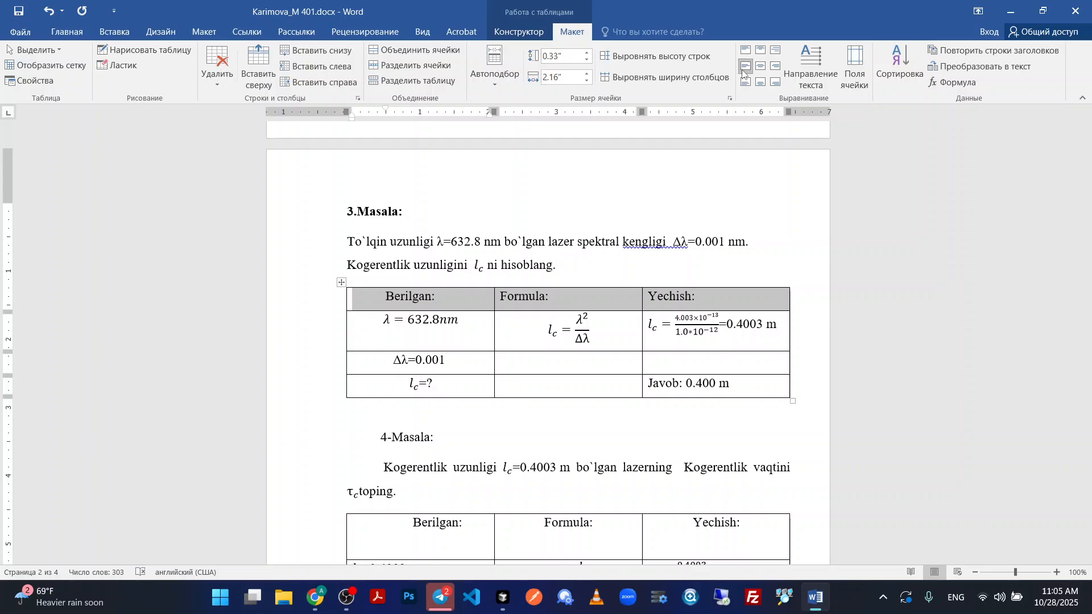
pyautogui.click(387, 297)
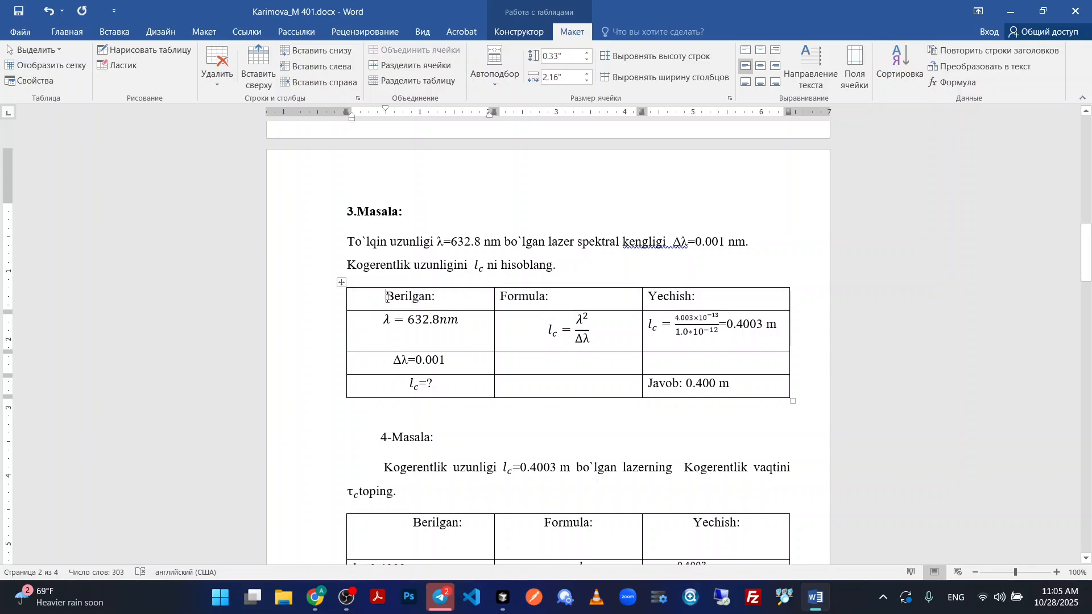
pyautogui.hotkey('ctrl', 'l')
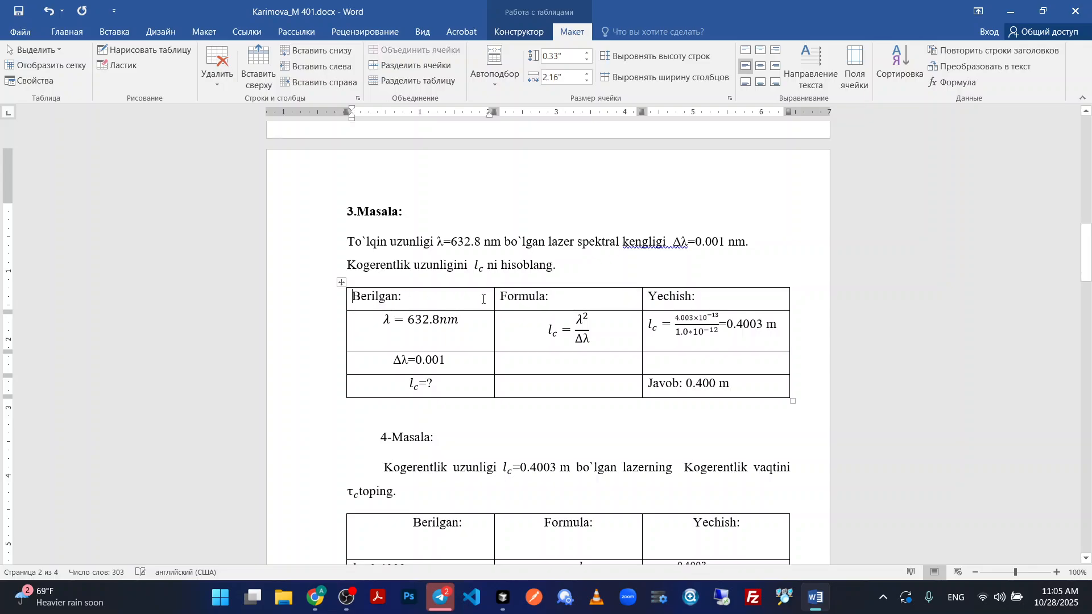
# Merge the three cells under Berilgan in the 3.Masala table and centre their contents both ways.
pyautogui.click(358, 310)
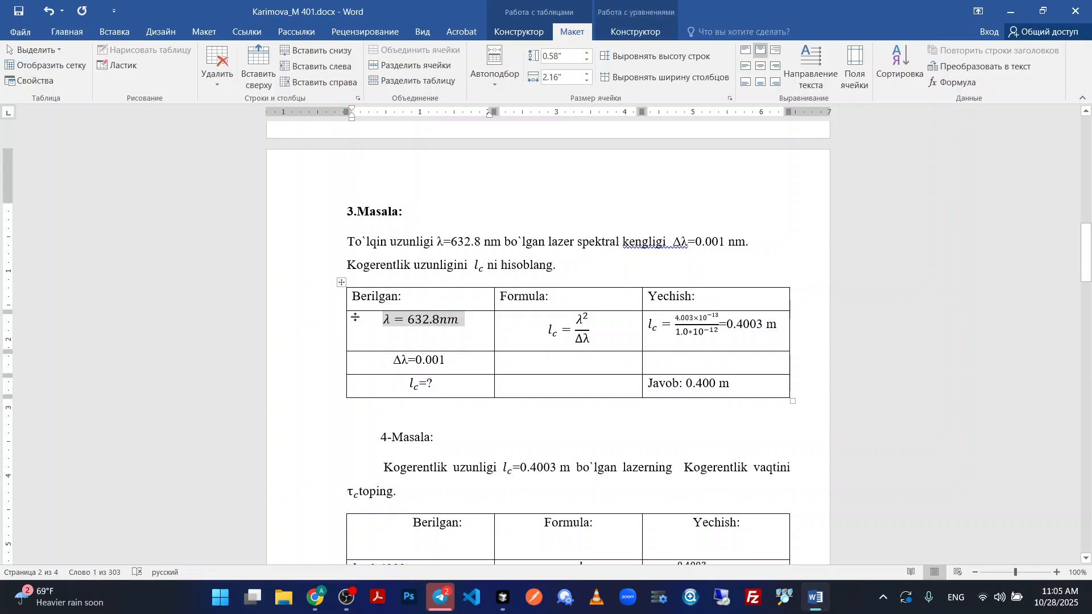
pyautogui.moveTo(446, 333); pyautogui.dragTo(423, 386)
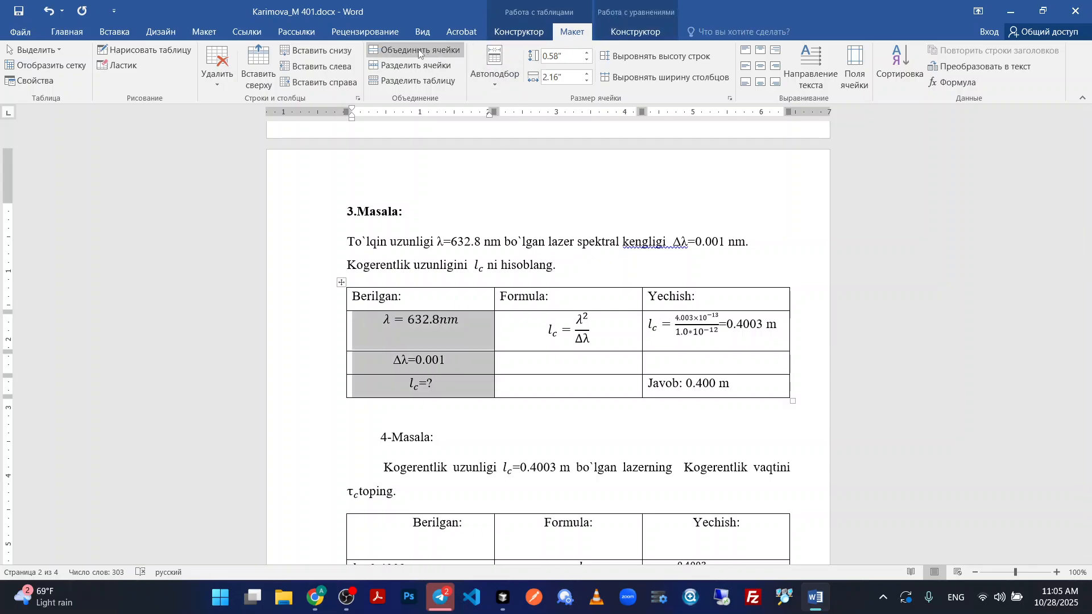
pyautogui.click(412, 50)
pyautogui.click(761, 69)
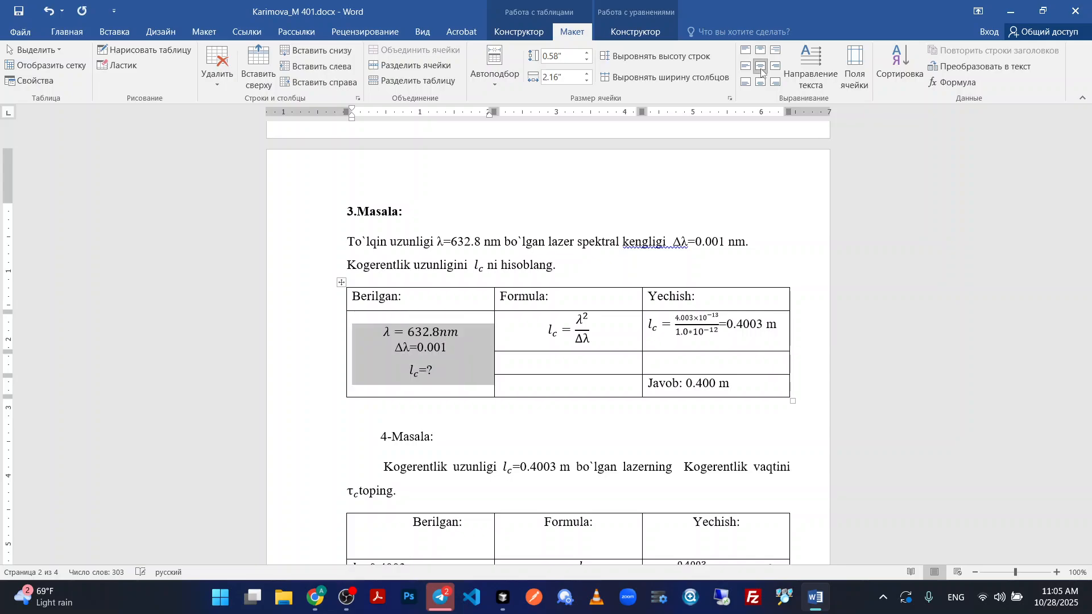
# Merge the three cells under Formula in the 3.Masala table and centre the equation in the merged cell.
pyautogui.moveTo(574, 336); pyautogui.dragTo(572, 378)
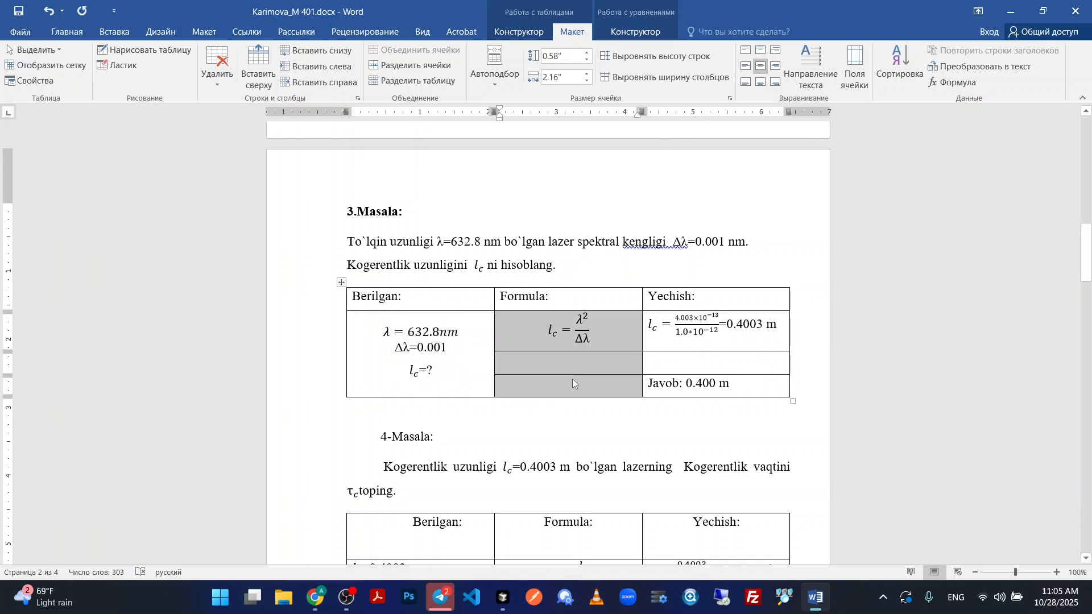
pyautogui.click(761, 68)
pyautogui.click(412, 51)
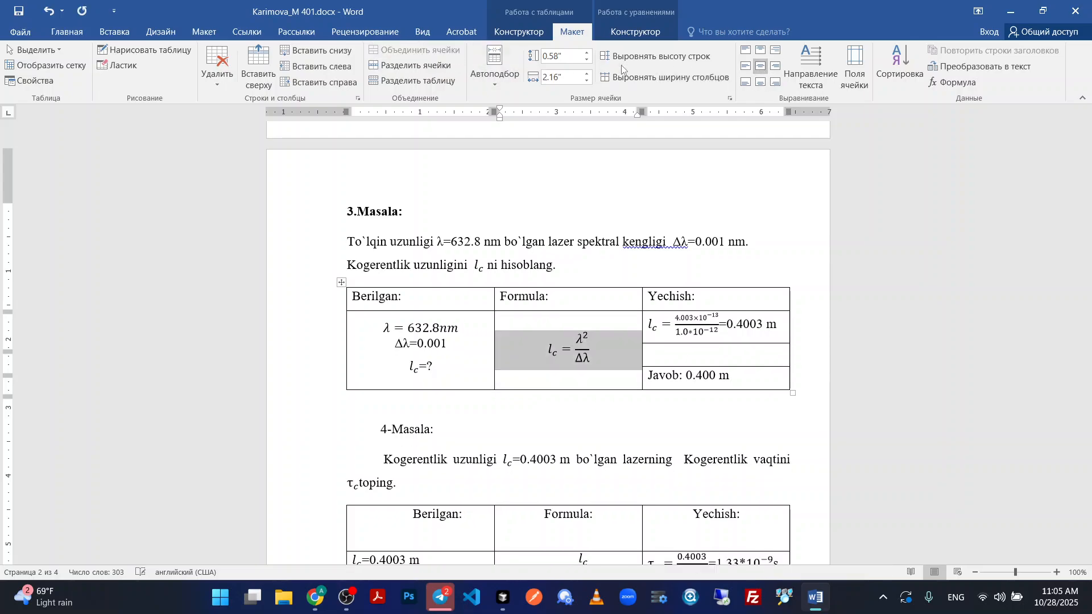
# Merge the three cells under Yechish in the 3.Masala table and centre the solution and answer in the merged cell.
pyautogui.moveTo(741, 376); pyautogui.dragTo(656, 337)
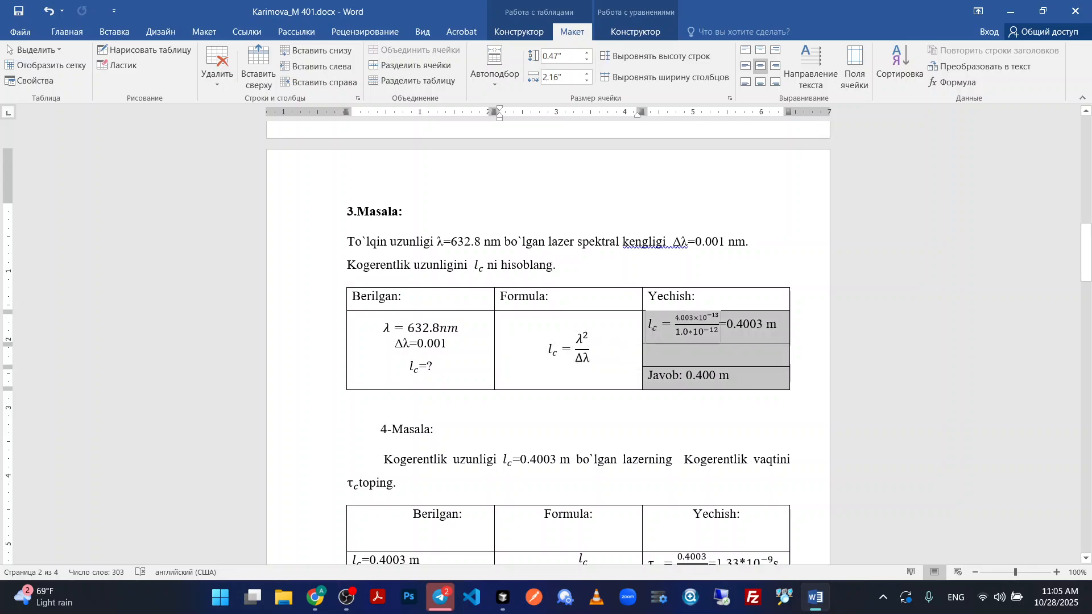
pyautogui.click(413, 51)
pyautogui.click(759, 67)
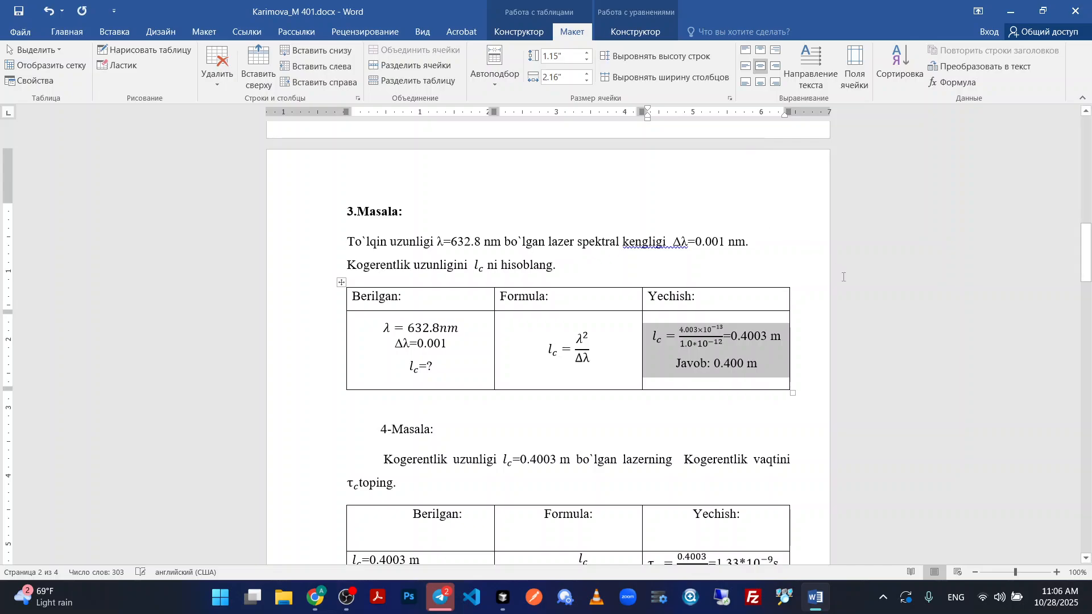
pyautogui.click(900, 306)
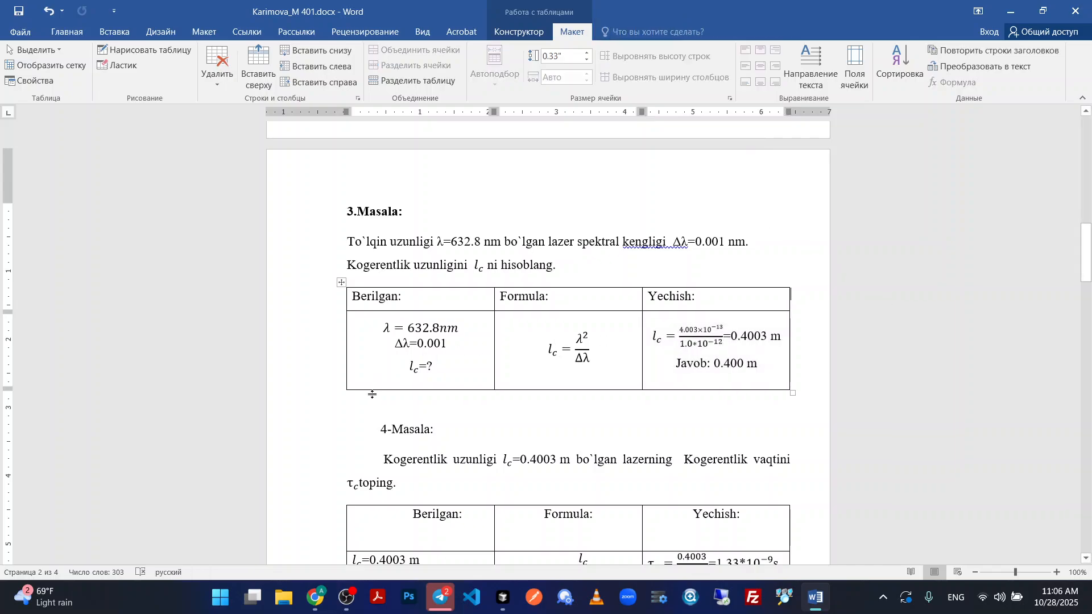
# Increase the line spacing of the three given-data lines under Berilgan in the 3.Masala table.
pyautogui.moveTo(372, 394); pyautogui.dragTo(373, 415)
pyautogui.click(453, 370)
pyautogui.moveTo(435, 367); pyautogui.dragTo(379, 332)
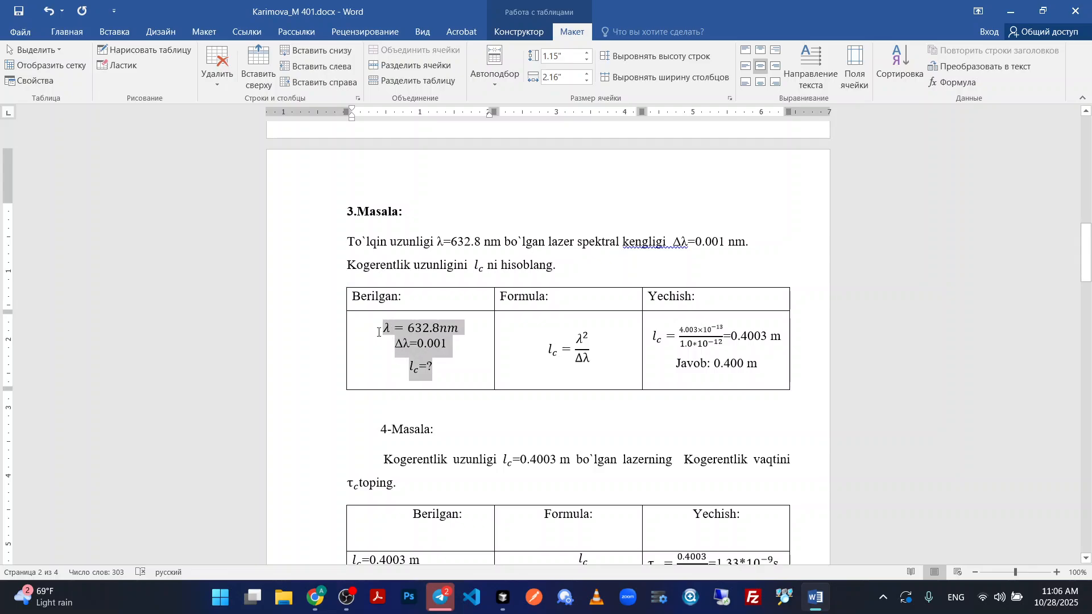
pyautogui.click(67, 31)
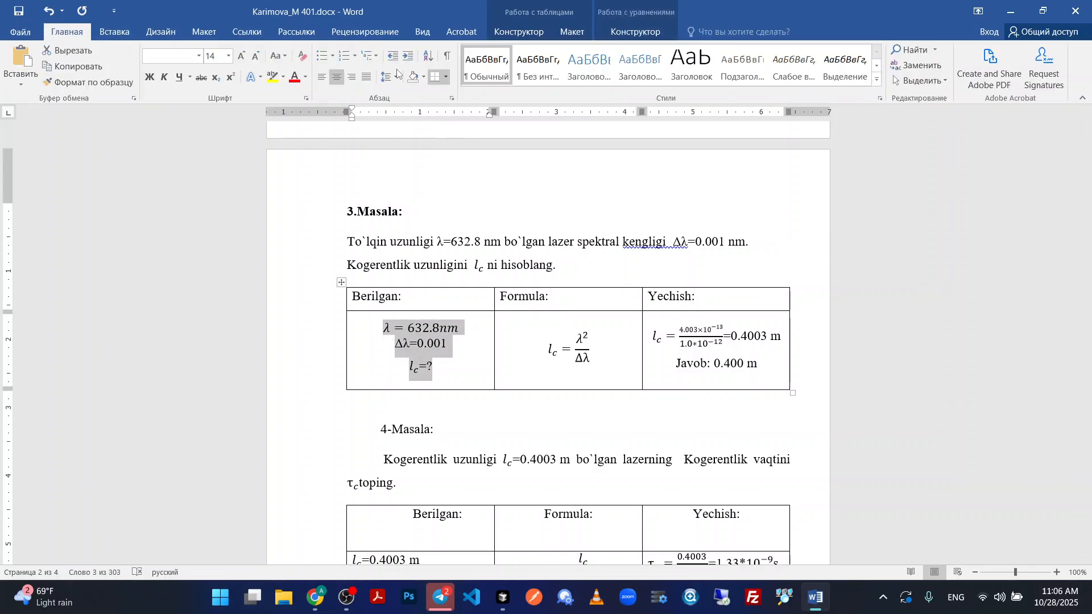
pyautogui.click(397, 74)
pyautogui.click(415, 188)
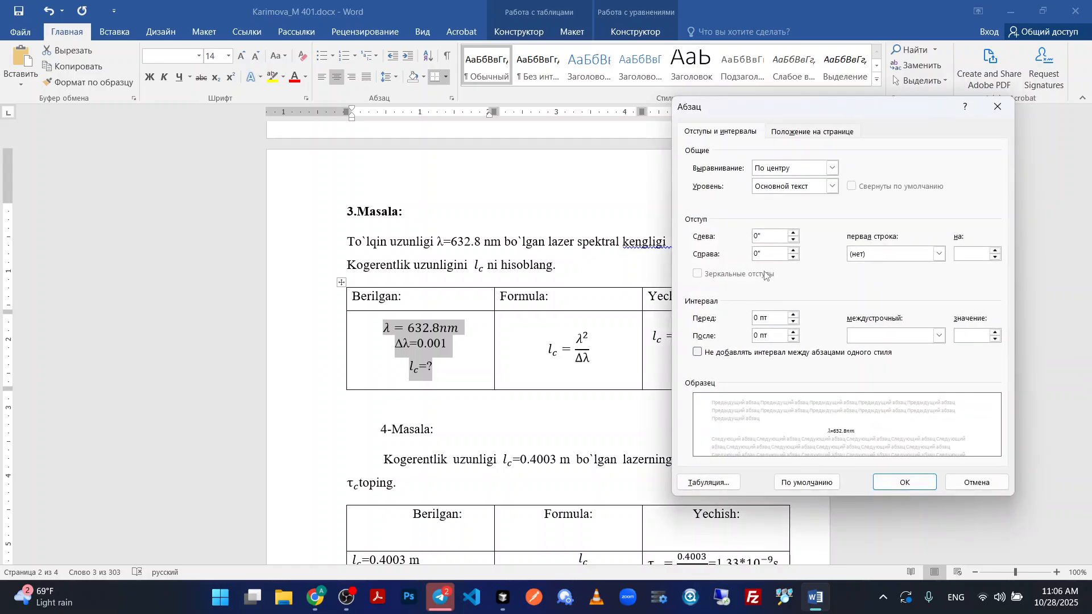
pyautogui.click(904, 482)
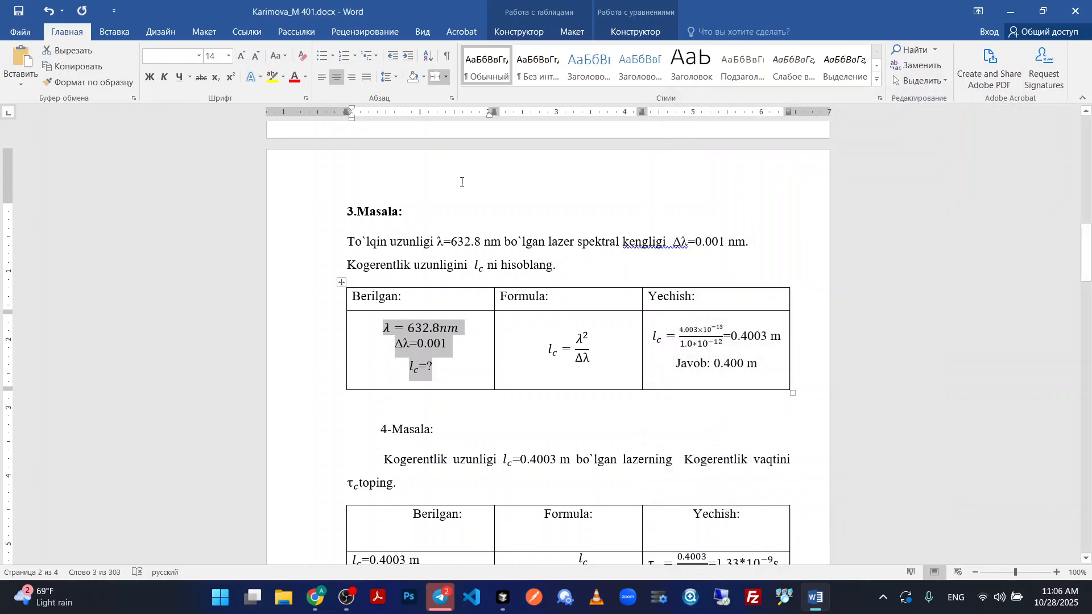
pyautogui.click(388, 76)
pyautogui.click(414, 142)
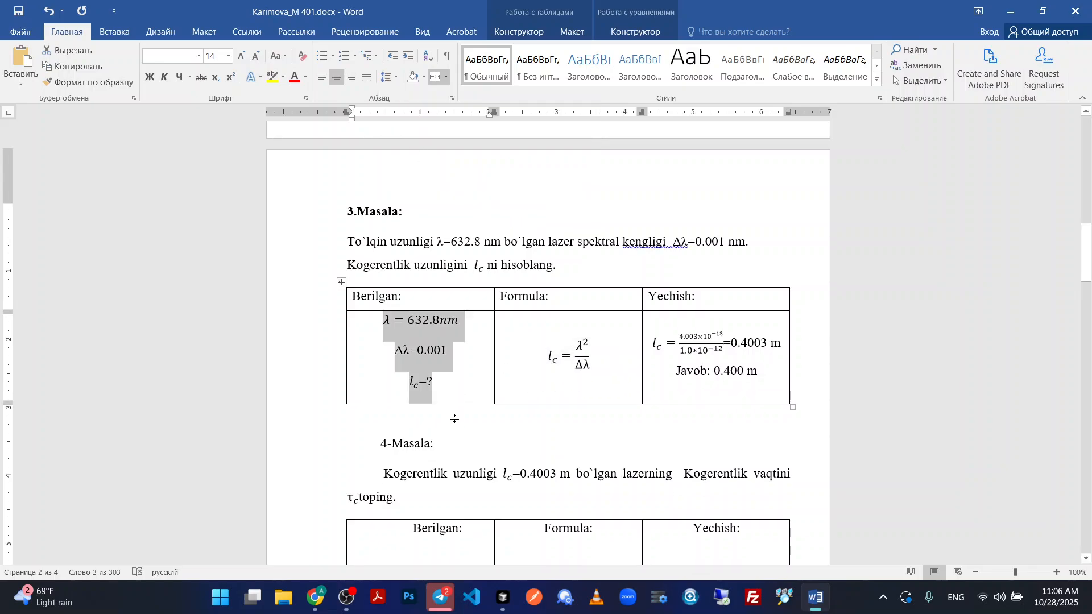
# Increase the height of the content row in the 3.Masala table.
pyautogui.moveTo(455, 418); pyautogui.dragTo(382, 338)
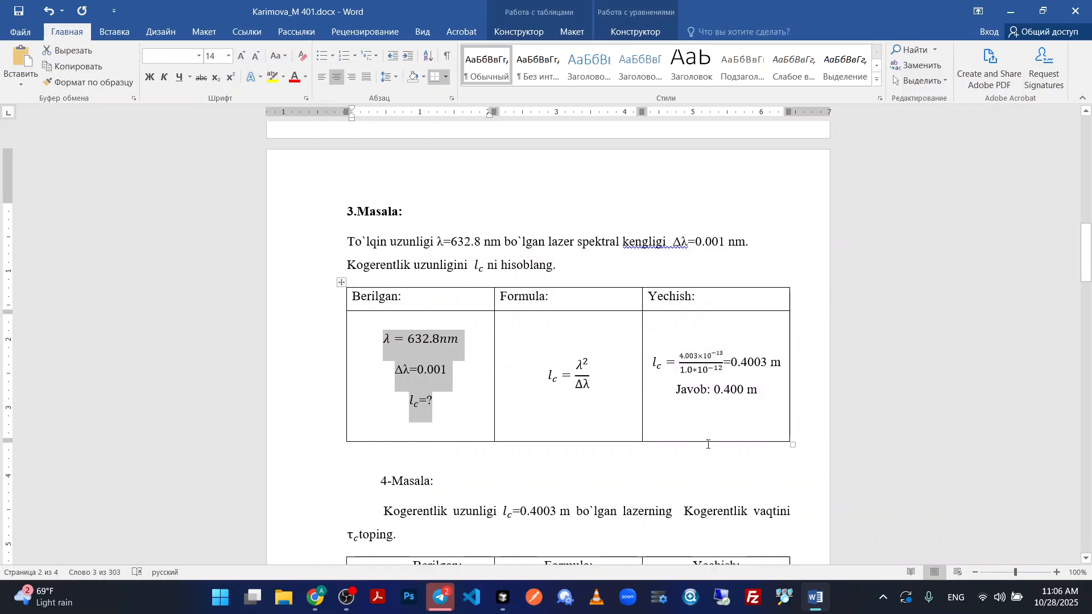
pyautogui.click(731, 423)
pyautogui.scroll(3, 574, 318)
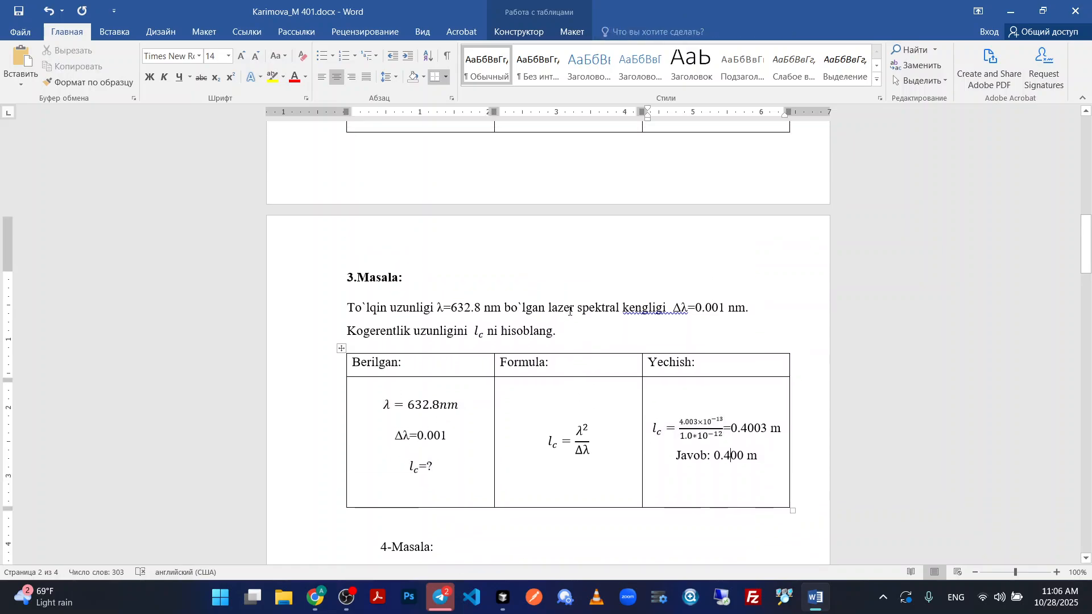
# Remove the first-line indent from the 4-Masala heading and make the heading bold.
pyautogui.scroll(-6, 570, 370)
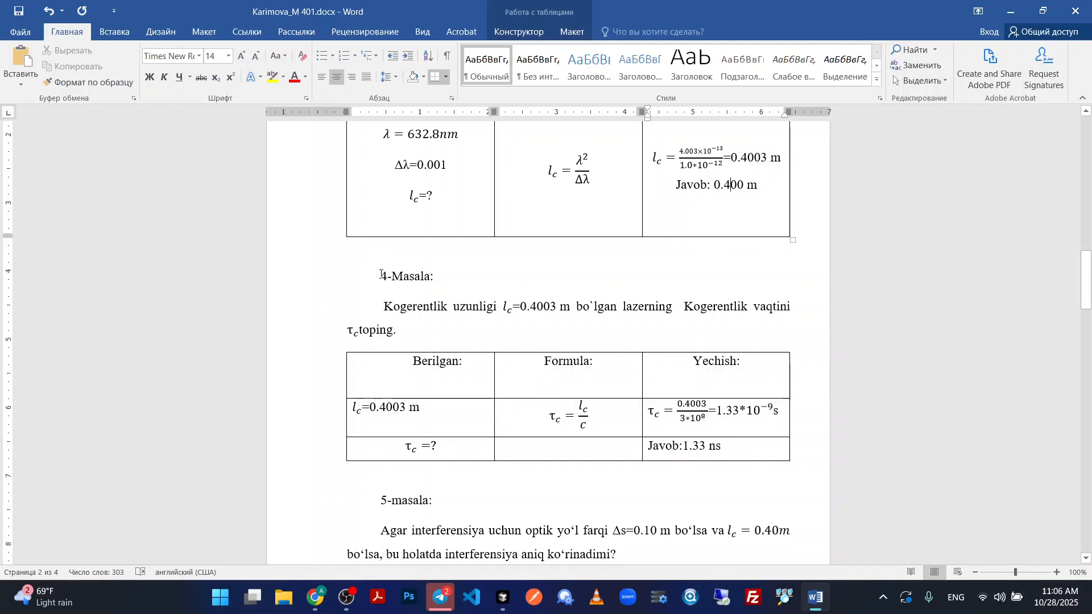
pyautogui.click(380, 278)
pyautogui.press('BackSpace')
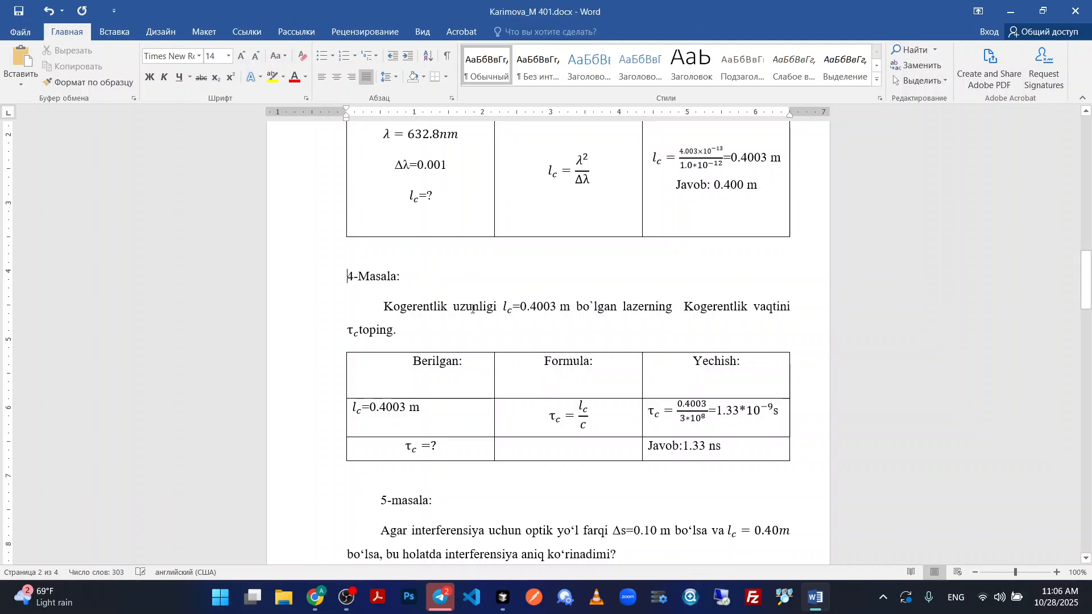
pyautogui.moveTo(417, 284); pyautogui.dragTo(347, 277)
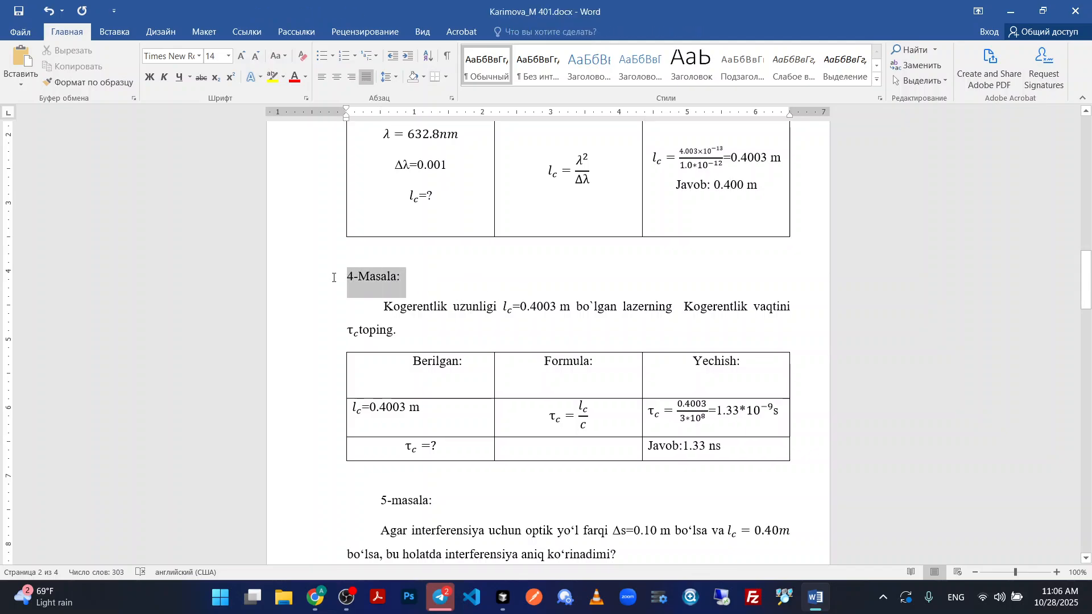
pyautogui.click(149, 77)
# Remove the leading space and first-line indent from the 4-Masala problem text and left-align the paragraph.
pyautogui.click(384, 307)
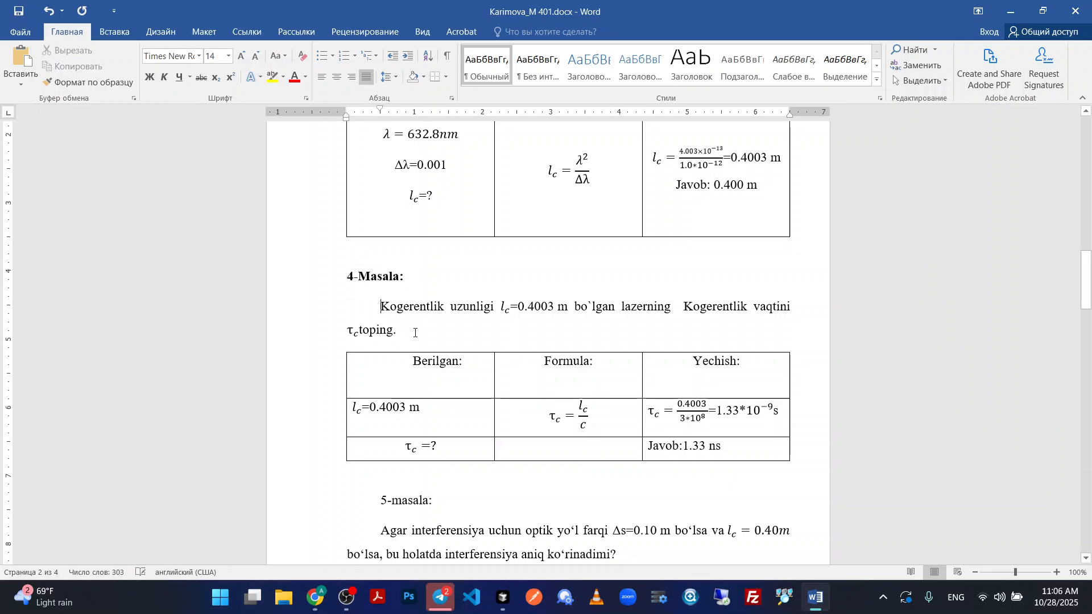
pyautogui.press('BackSpace')
pyautogui.press('BackSpace')
pyautogui.press('Return')
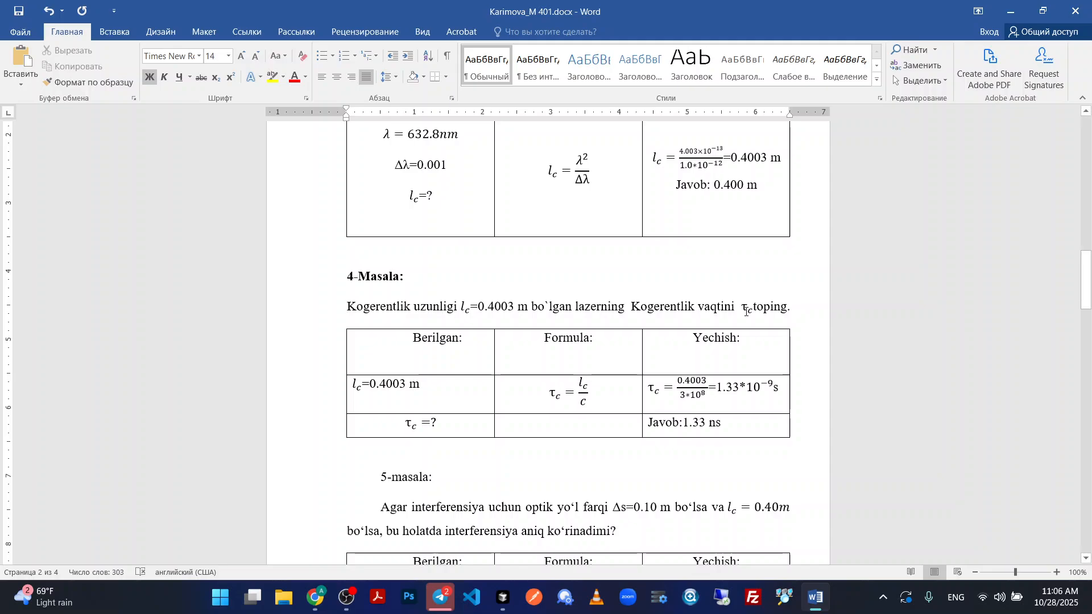
pyautogui.moveTo(789, 307); pyautogui.dragTo(339, 306)
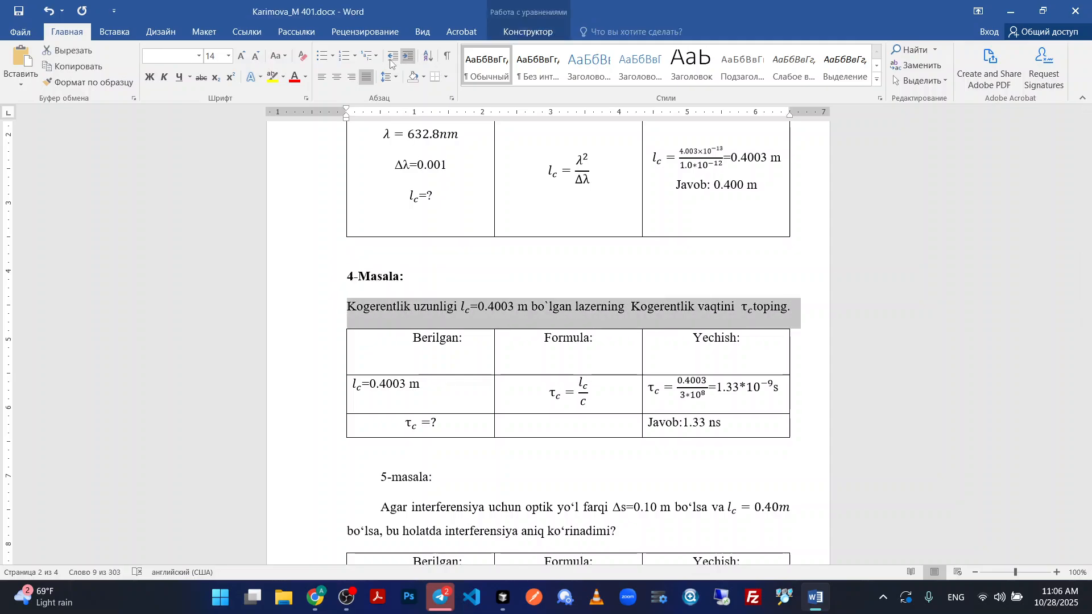
pyautogui.click(319, 79)
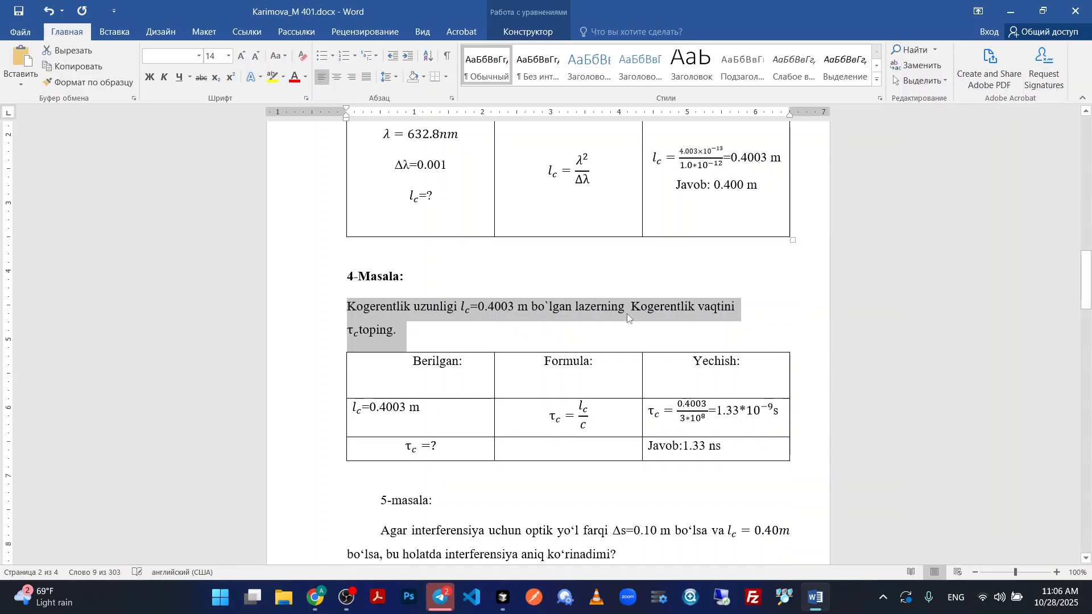
pyautogui.click(481, 333)
# Delete the blank line under Berilgan in the 4-Masala table header and left-align the Berilgan, Formula and Yechish headings.
pyautogui.scroll(2, 478, 328)
pyautogui.scroll(-3, 476, 325)
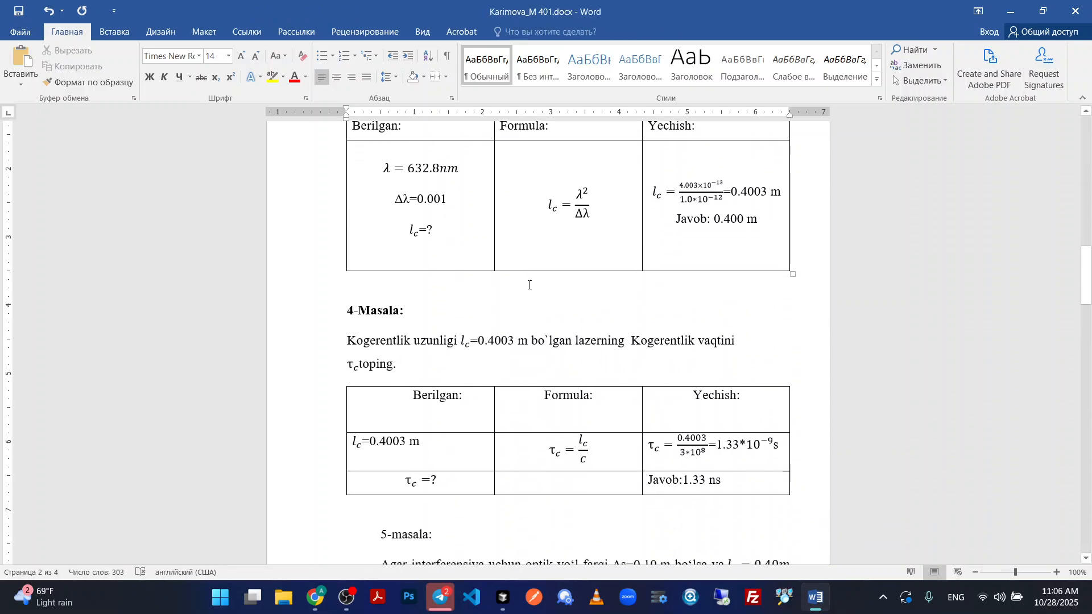
pyautogui.click(421, 346)
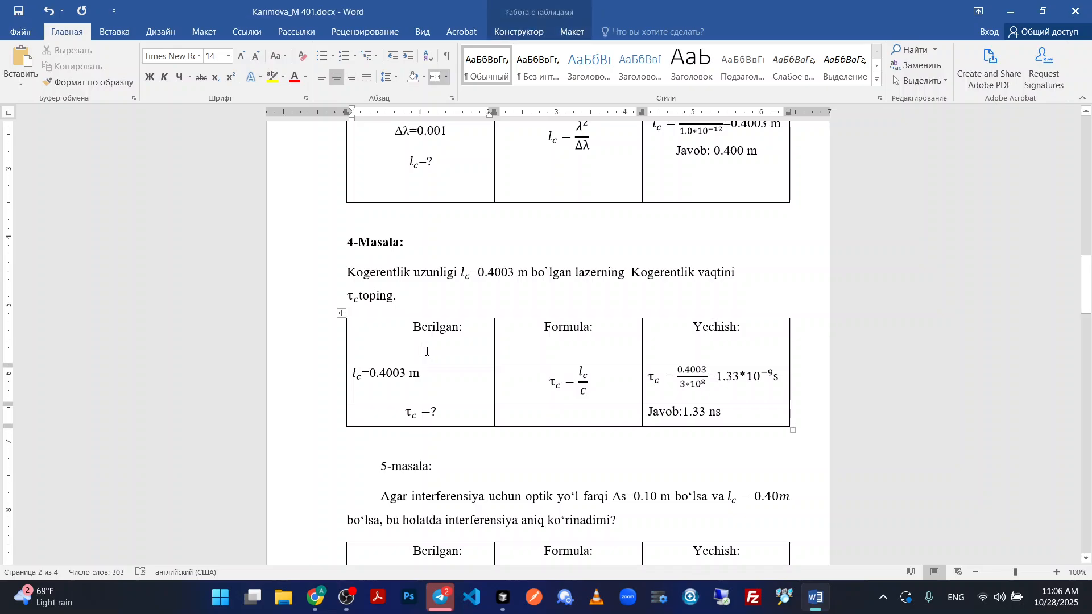
pyautogui.press('BackSpace')
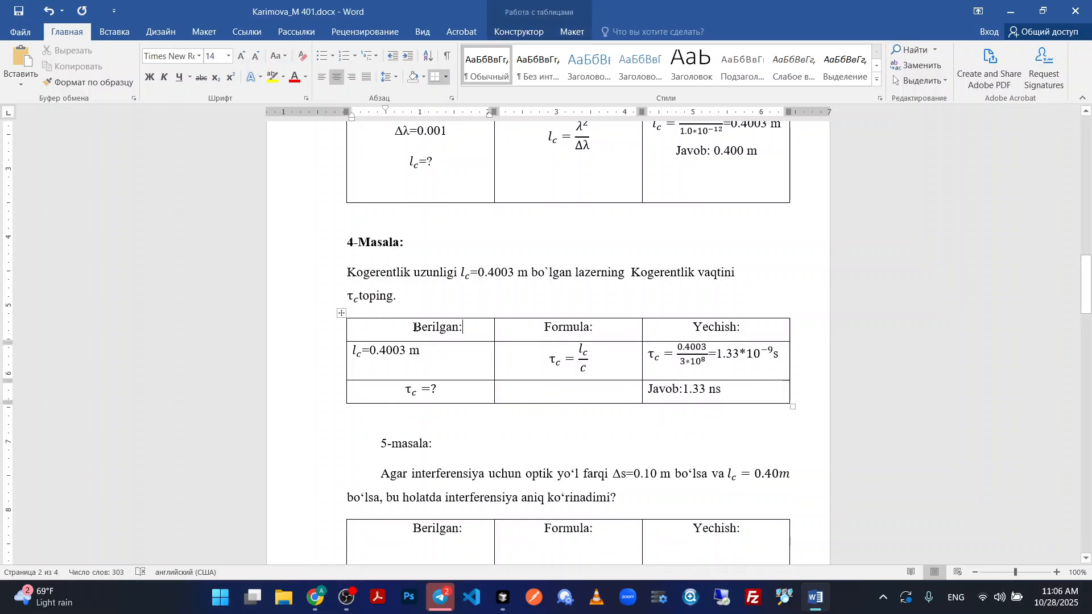
pyautogui.hotkey('ctrl', 'l')
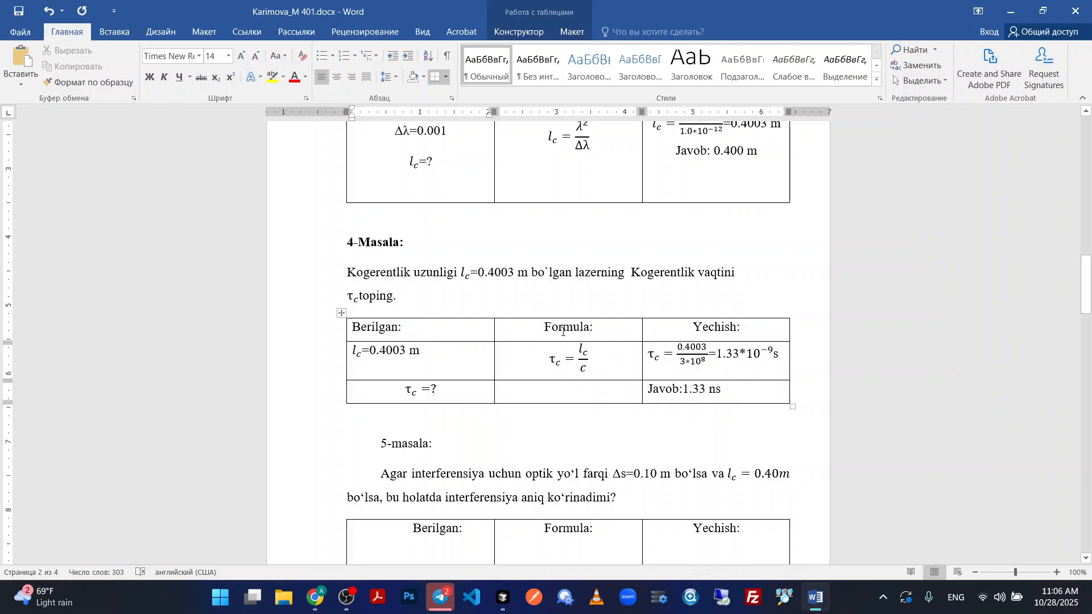
pyautogui.click(547, 328)
pyautogui.hotkey('ctrl', 'l')
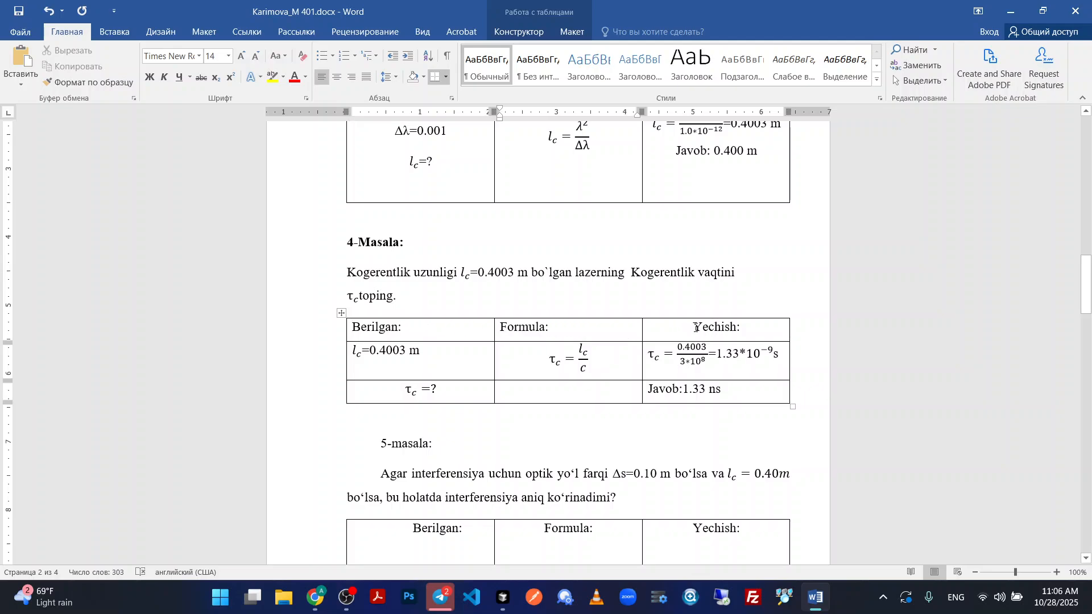
pyautogui.click(696, 328)
pyautogui.hotkey('ctrl', 'l')
# Apply vertically centred, left-aligned cell alignment to the entire header row of the 4-Masala table.
pyautogui.moveTo(756, 326); pyautogui.dragTo(398, 329)
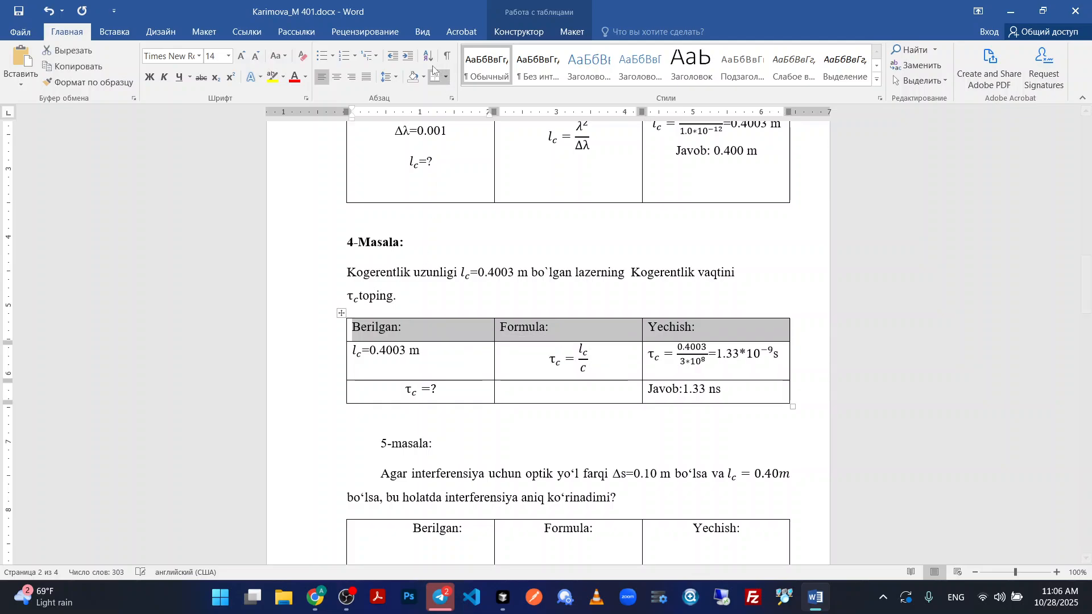
pyautogui.click(559, 34)
pyautogui.click(750, 67)
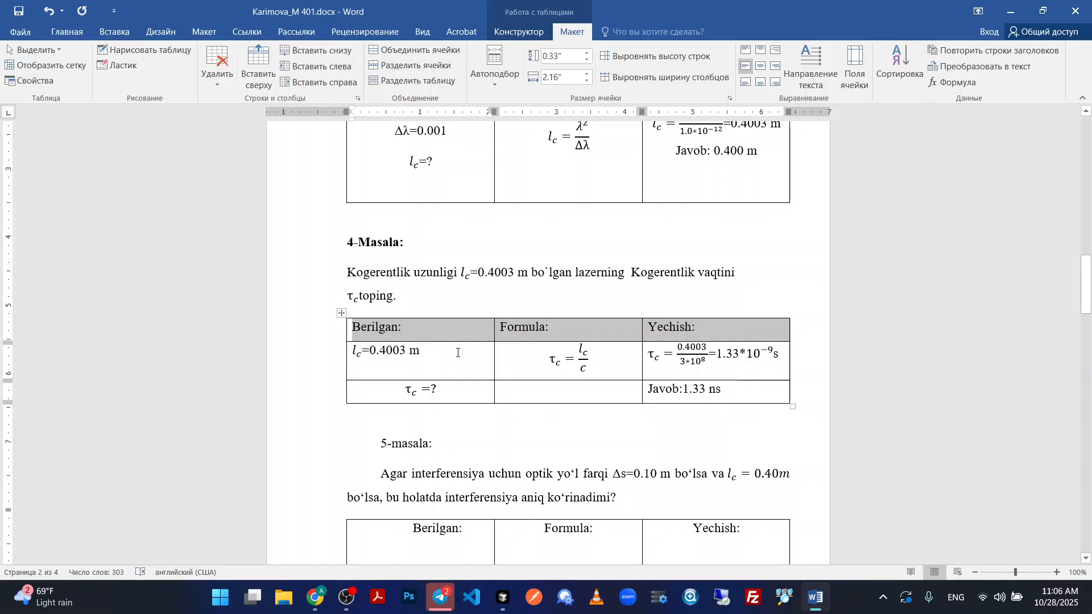
# Merge the two cells under Berilgan in the 4-Masala table and centre their contents both ways.
pyautogui.moveTo(472, 393); pyautogui.dragTo(455, 364)
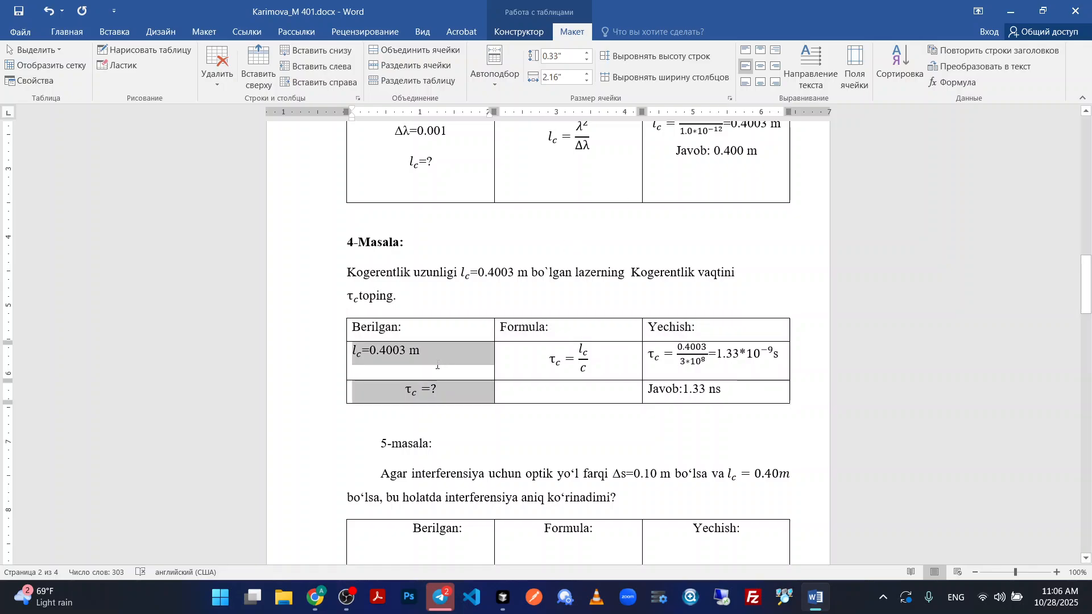
pyautogui.click(414, 50)
pyautogui.click(760, 66)
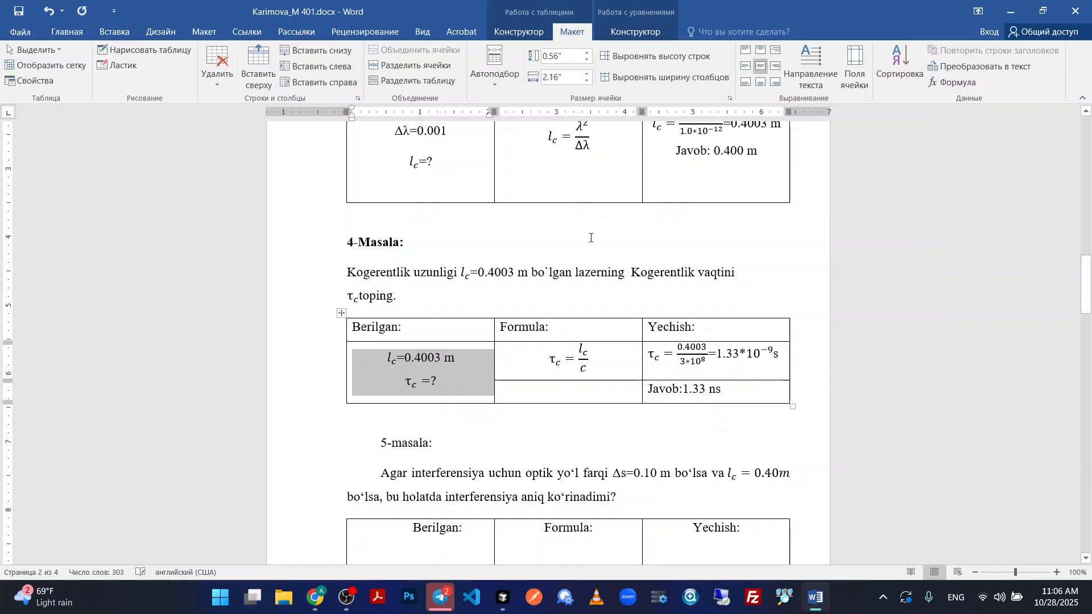
# Merge the two cells under Formula in the 4-Masala table and centre the formula both ways.
pyautogui.moveTo(586, 376); pyautogui.dragTo(572, 393)
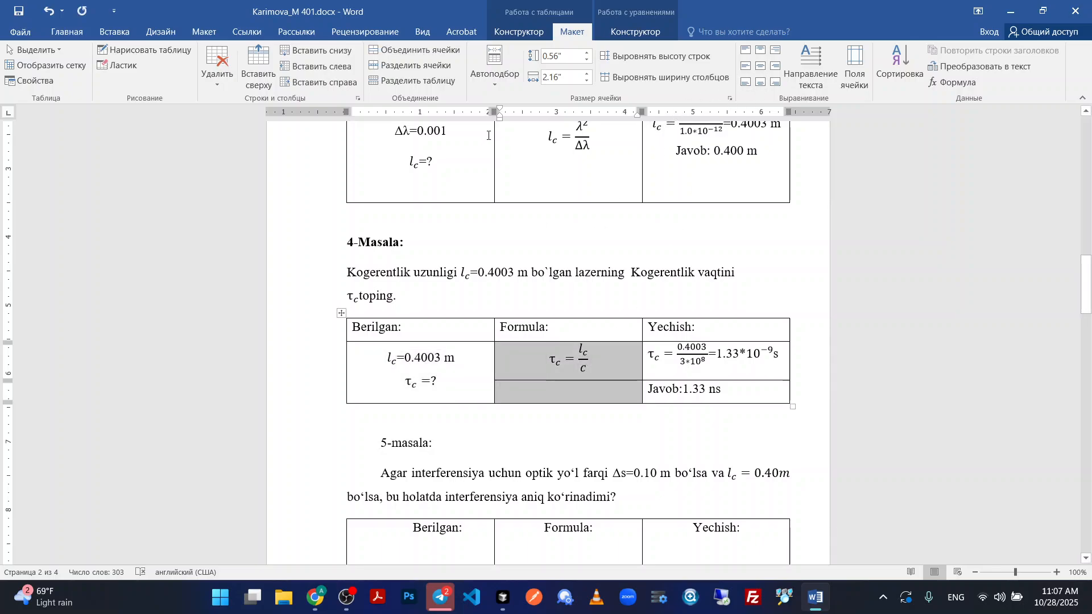
pyautogui.click(414, 50)
pyautogui.click(760, 66)
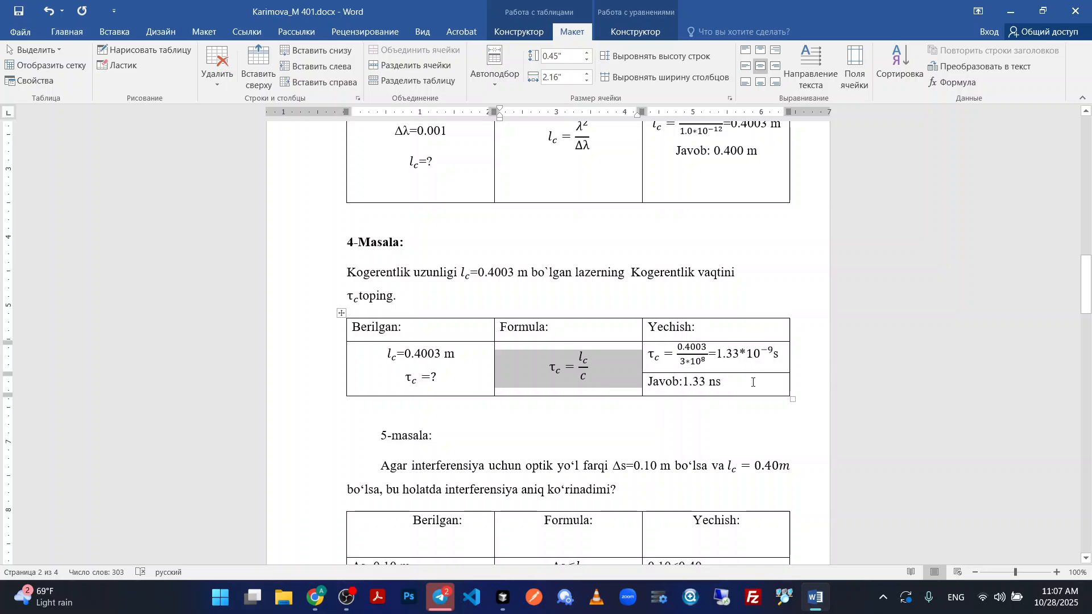
# Merge the two cells under Yechish in the 4-Masala table and centre their contents both ways.
pyautogui.moveTo(760, 382); pyautogui.dragTo(756, 355)
pyautogui.click(762, 66)
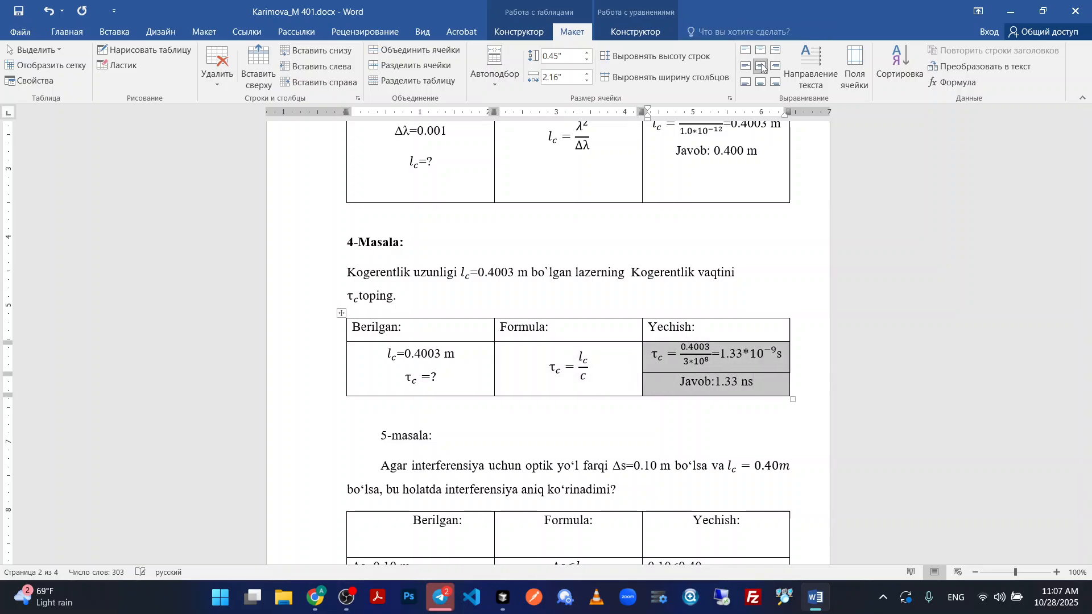
pyautogui.click(414, 50)
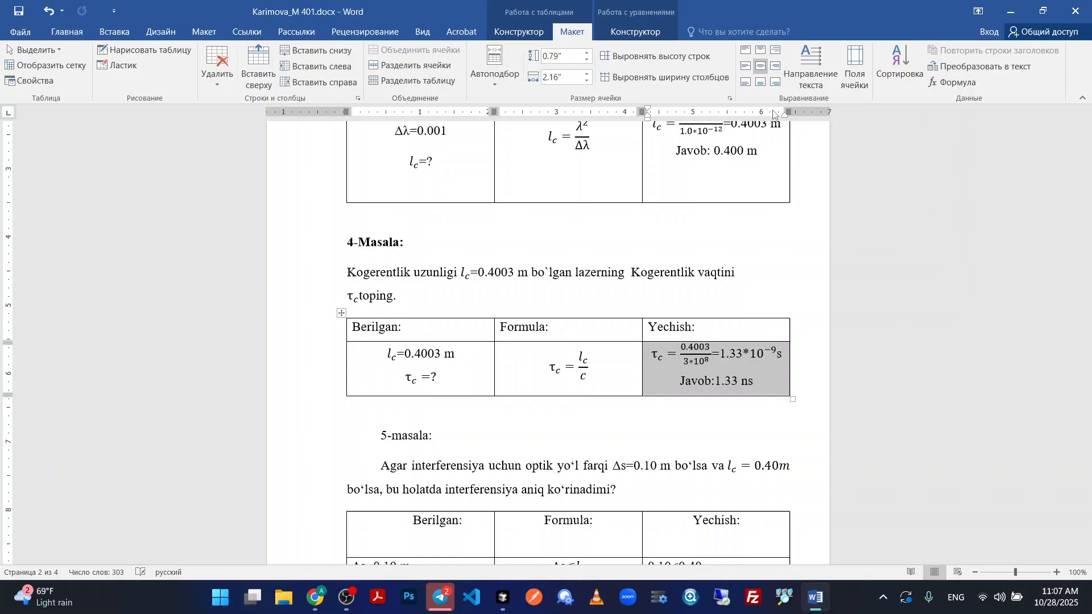
pyautogui.click(761, 67)
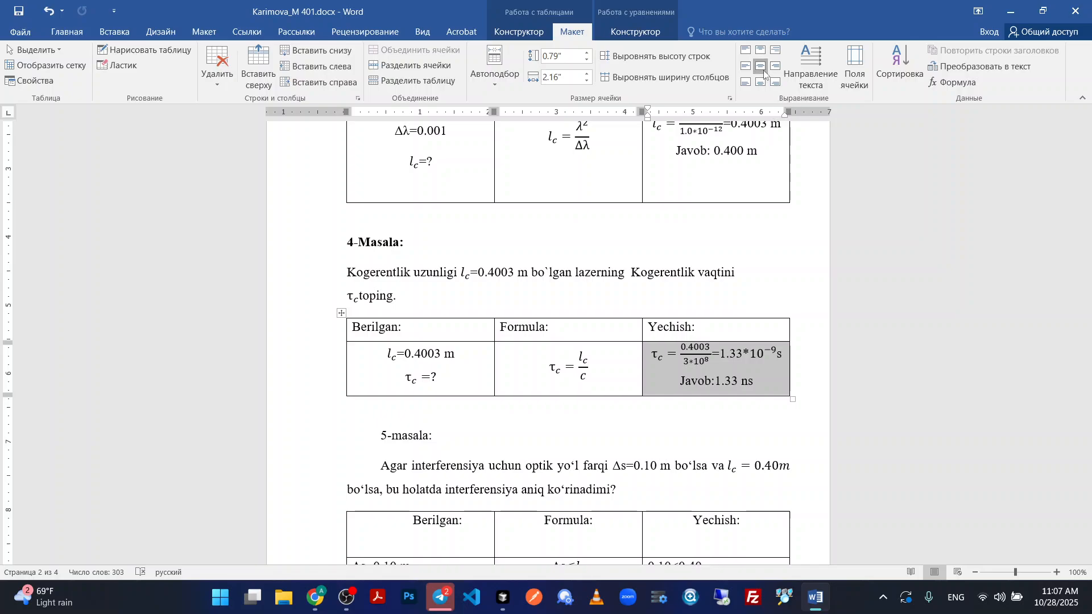
# Set the line spacing of the merged Berilgan cell's two lines in the 4-Masala table to 2.0.
pyautogui.tripleClick(400, 357)
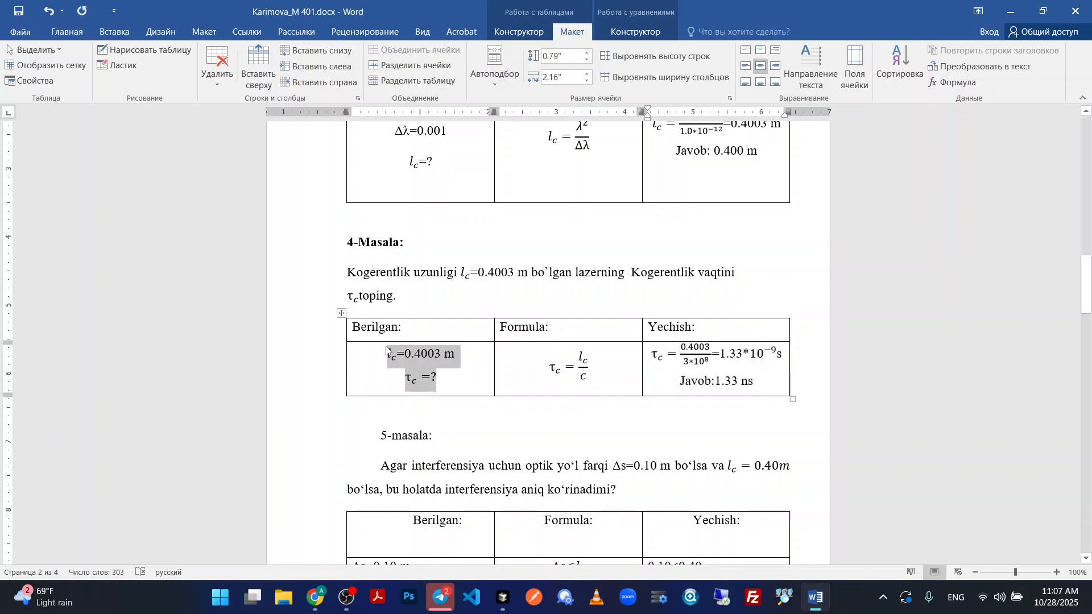
pyautogui.click(67, 31)
pyautogui.click(388, 77)
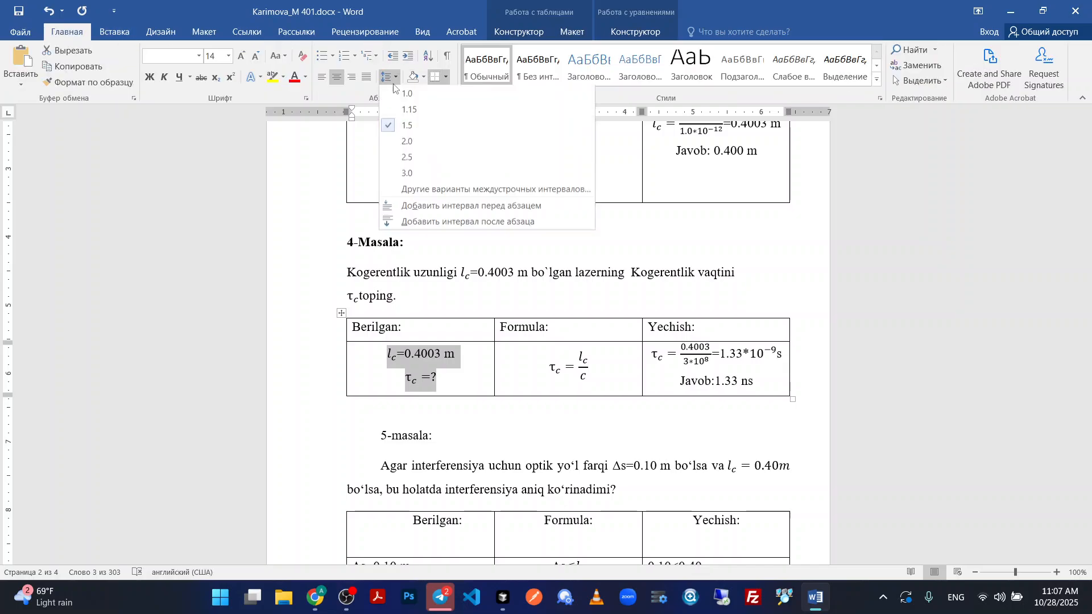
pyautogui.click(416, 141)
# Make the content row of the 4-Masala table taller by lowering the table's bottom border.
pyautogui.moveTo(377, 406); pyautogui.dragTo(379, 442)
pyautogui.hotkey('ctrl', 'z')
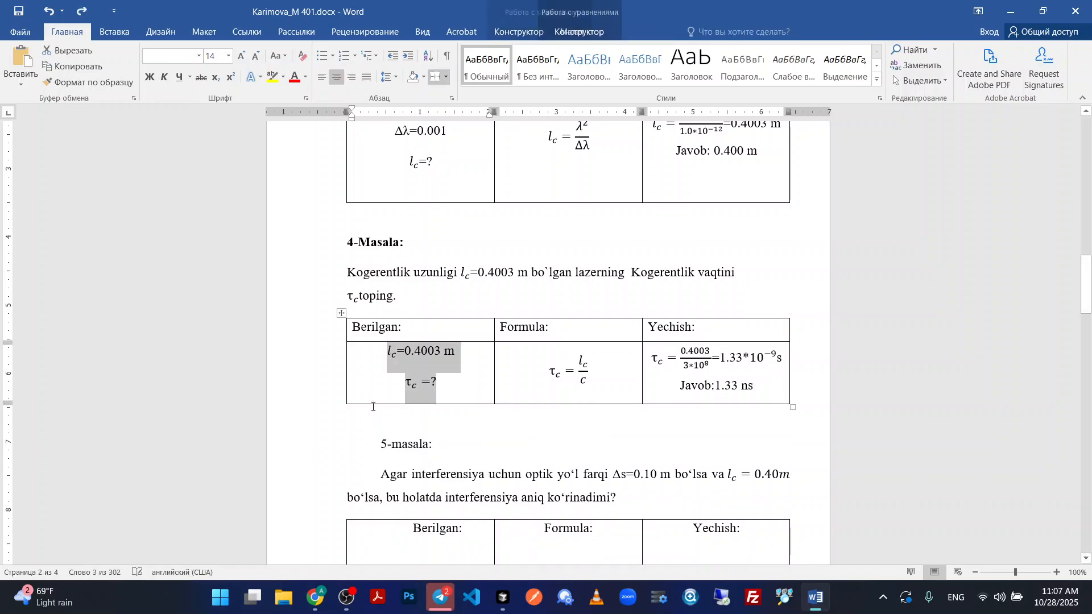
pyautogui.click(373, 407)
pyautogui.moveTo(365, 404); pyautogui.dragTo(364, 413)
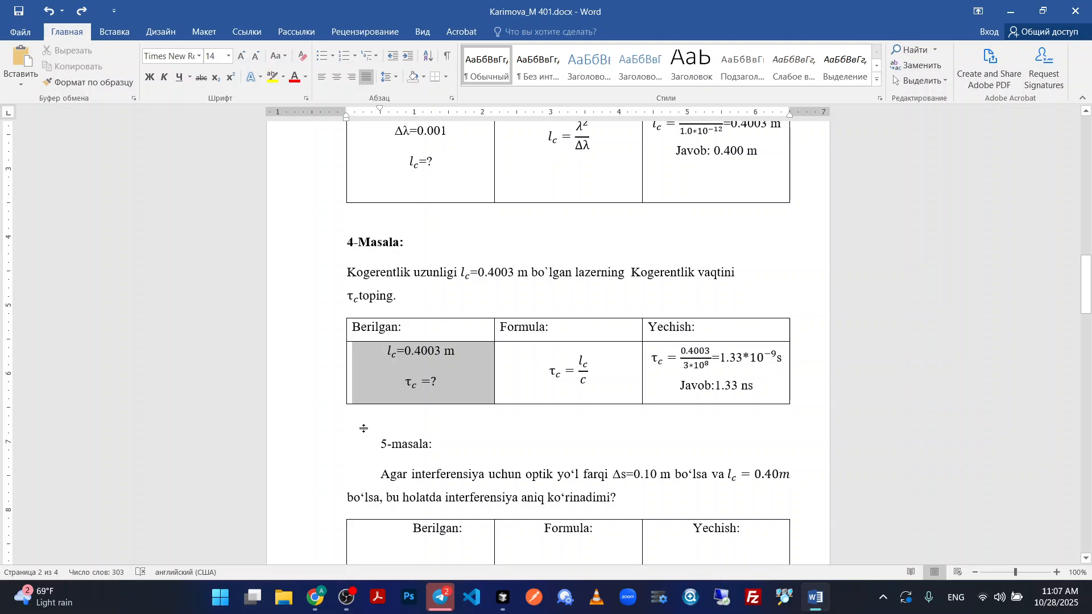
pyautogui.click(607, 363)
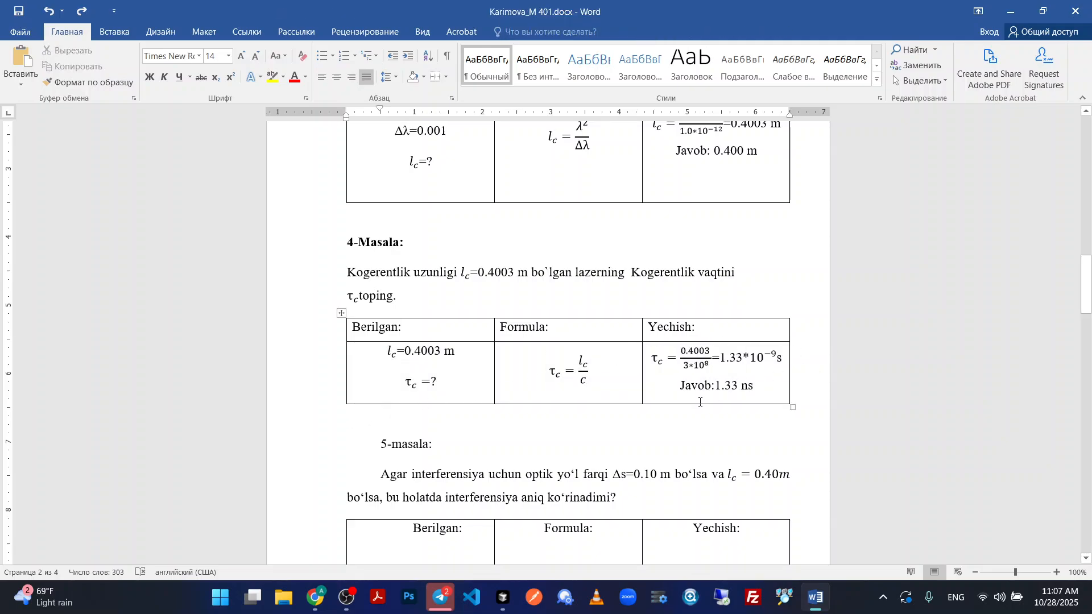
pyautogui.moveTo(693, 404); pyautogui.dragTo(692, 435)
# Make the 5-masala heading bold and unindented, and left-align its problem text with no first-line indent.
pyautogui.scroll(-3, 447, 363)
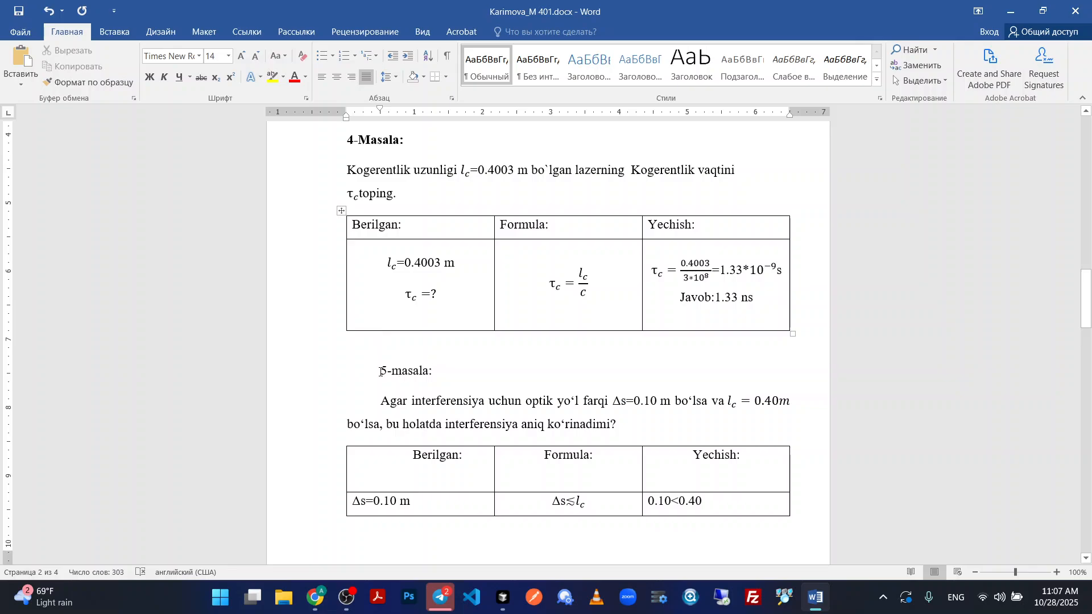
pyautogui.tripleClick(402, 370)
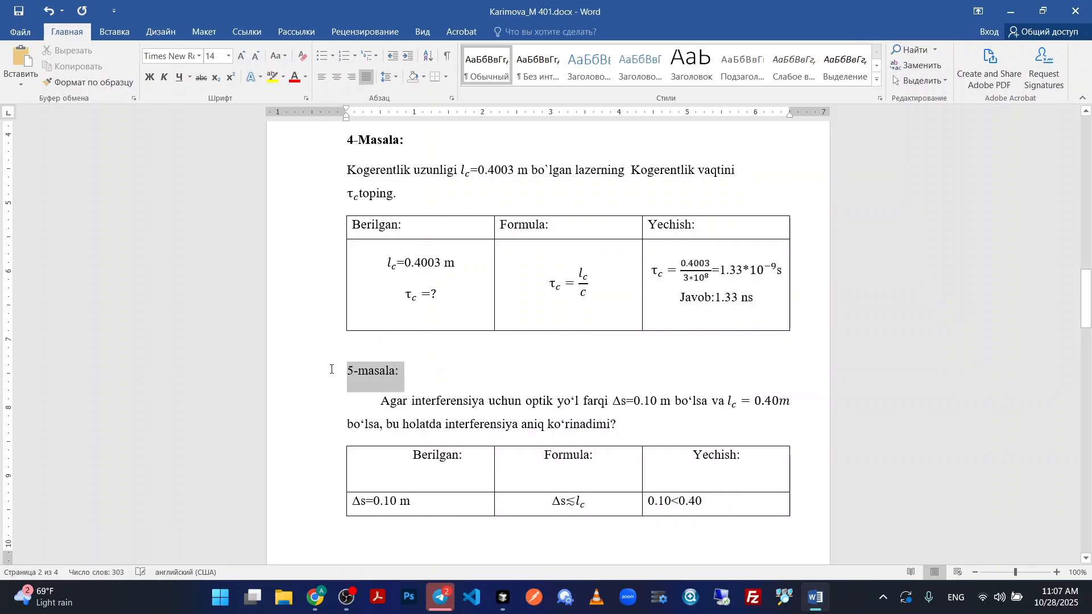
pyautogui.click(382, 406)
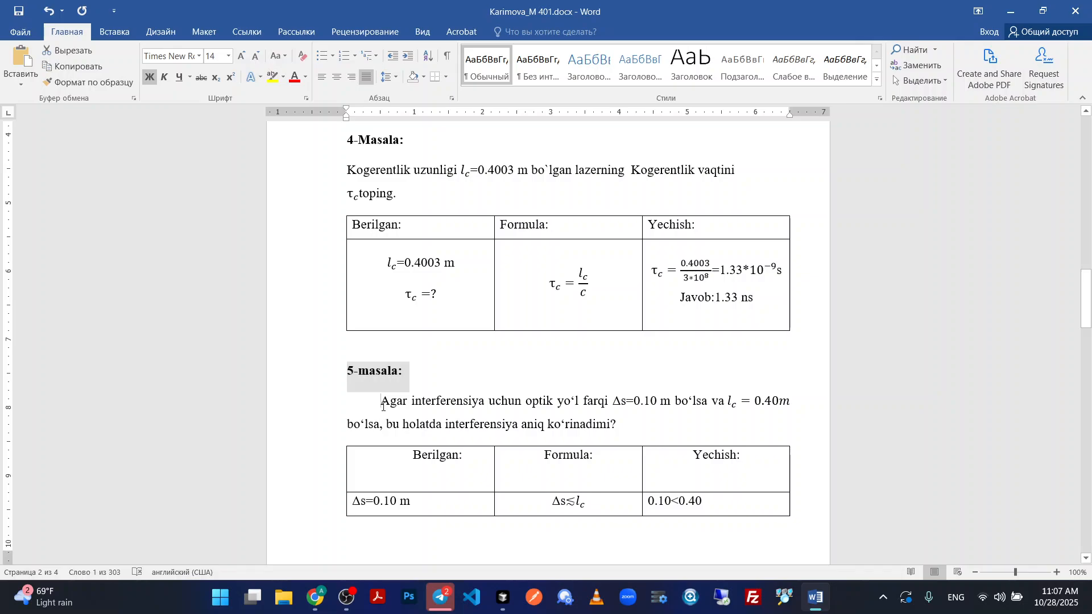
pyautogui.press('BackSpace')
pyautogui.doubleClick(334, 405)
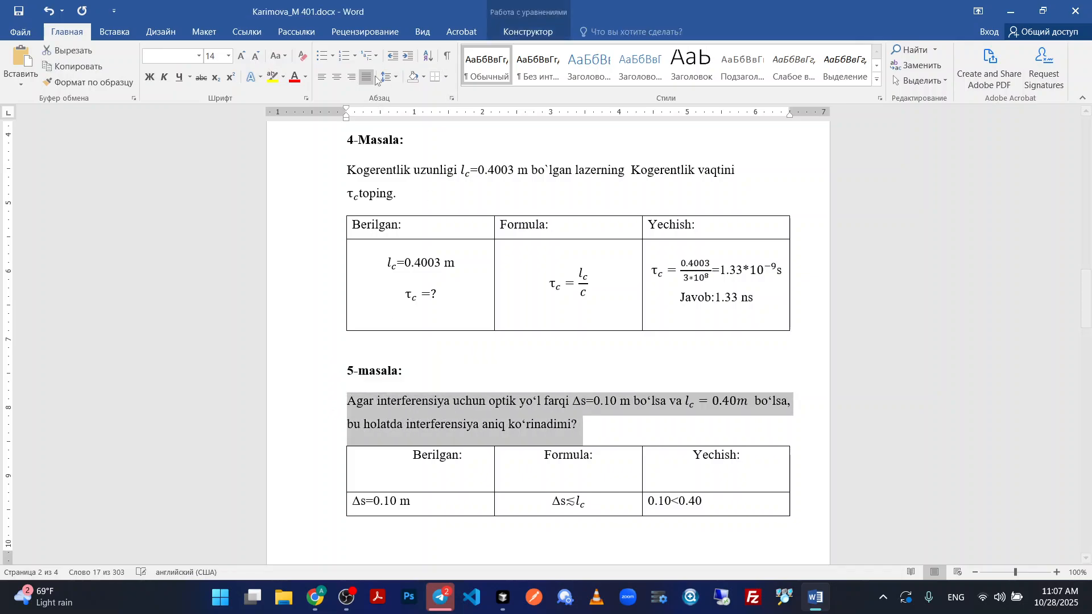
pyautogui.click(646, 438)
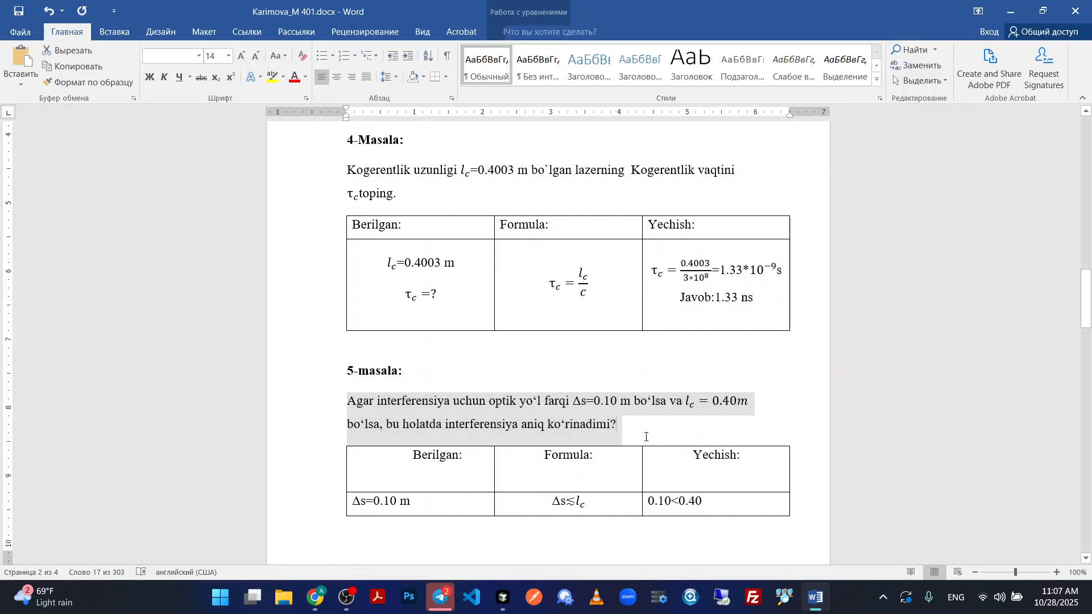
# Insert blank lines above the 5-masala heading to push the problem onto the next page.
pyautogui.scroll(-3, 626, 434)
pyautogui.scroll(2, 569, 404)
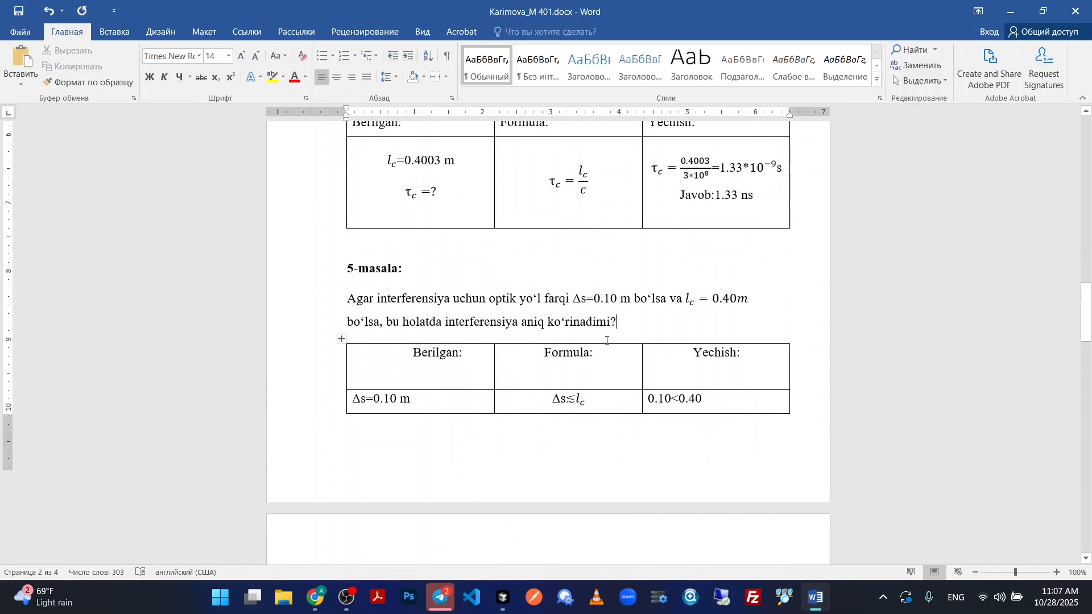
pyautogui.scroll(-3, 483, 256)
pyautogui.scroll(10, 456, 224)
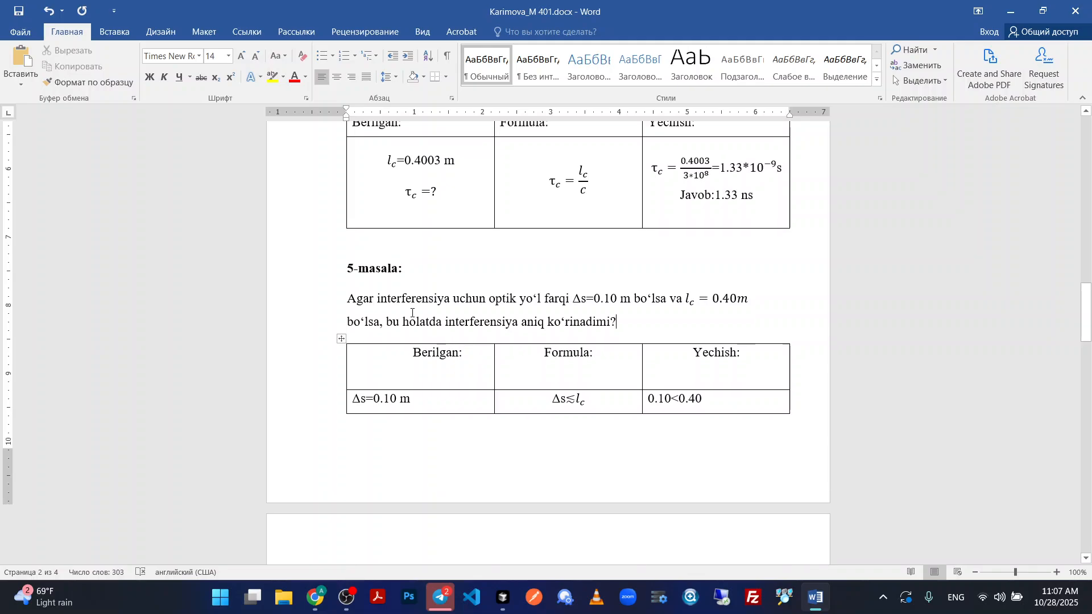
pyautogui.scroll(-7, 412, 313)
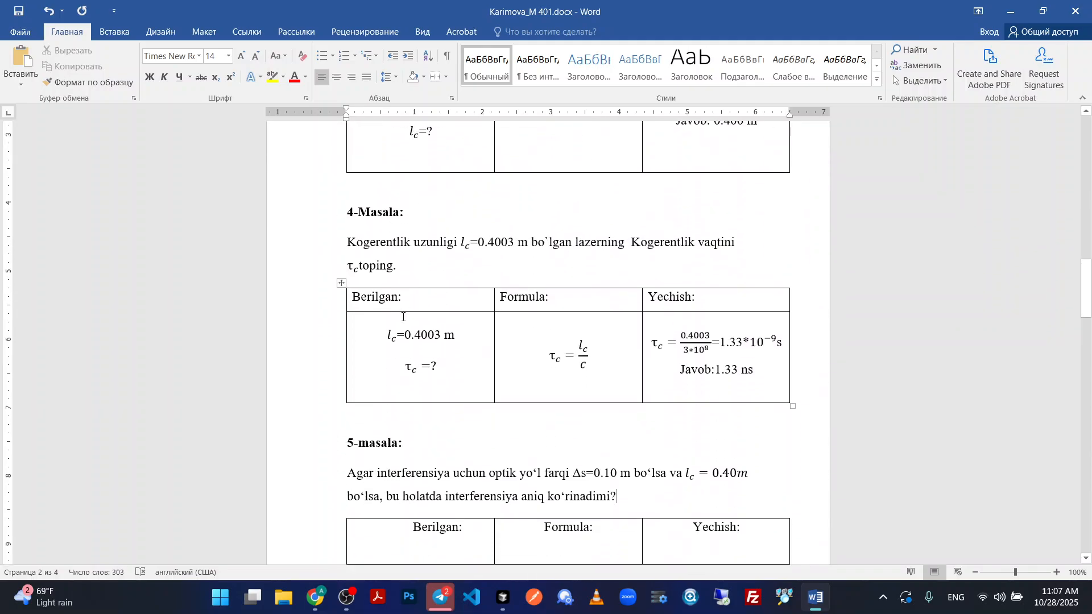
pyautogui.click(350, 333)
pyautogui.press('Return')
pyautogui.press('Return')
pyautogui.press('Return')
pyautogui.press('Return')
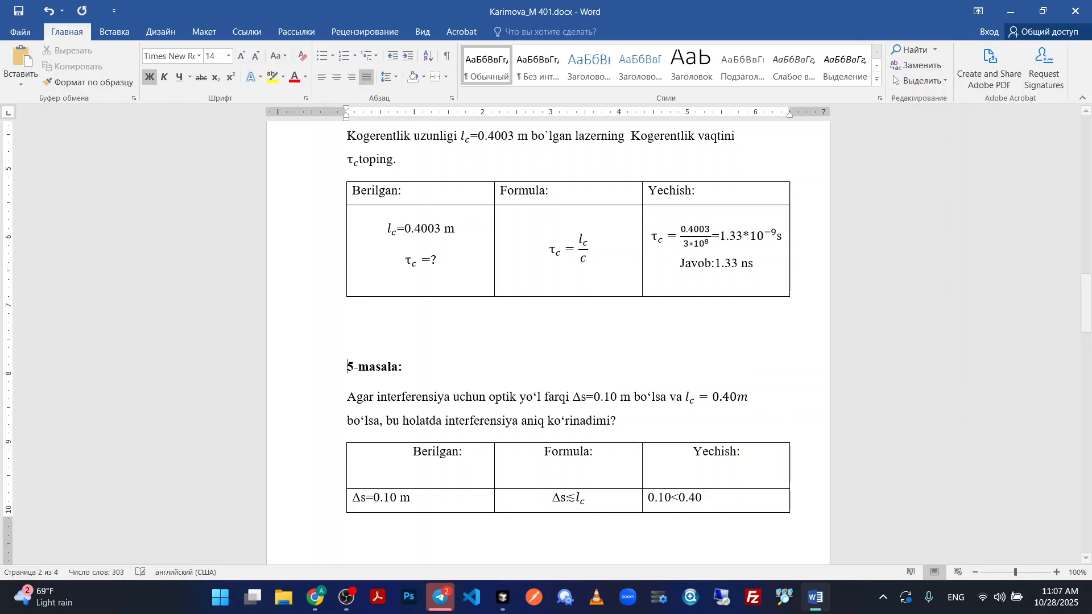
pyautogui.press('Return')
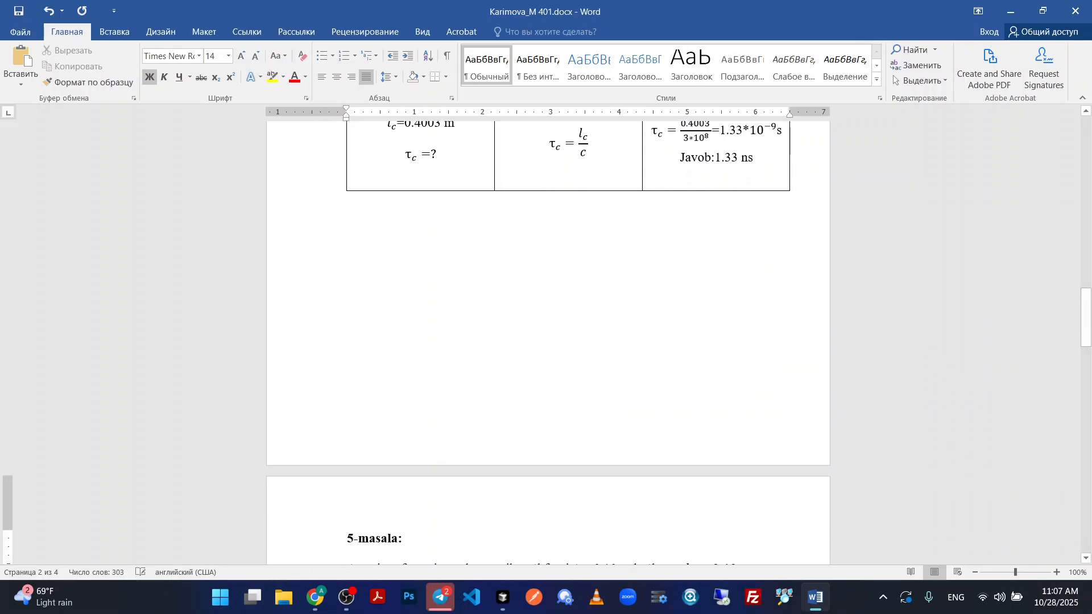
pyautogui.scroll(-3, 430, 351)
pyautogui.press('BackSpace')
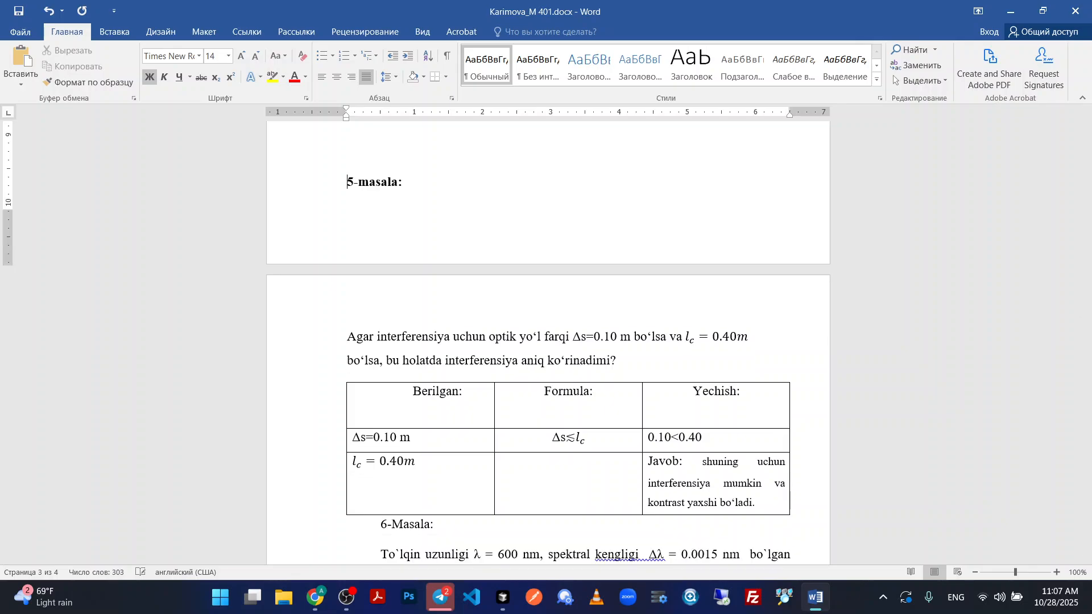
pyautogui.press('Return')
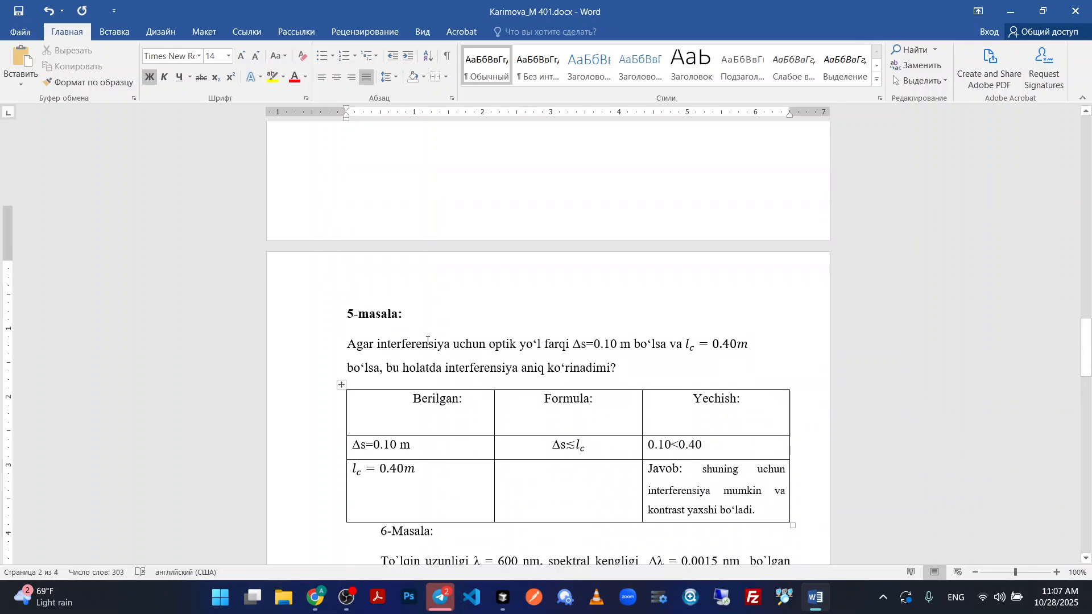
# Set the page margins to Narrow (Узкие), 0.5" on all sides.
pyautogui.scroll(-2, 428, 335)
pyautogui.scroll(1, 448, 334)
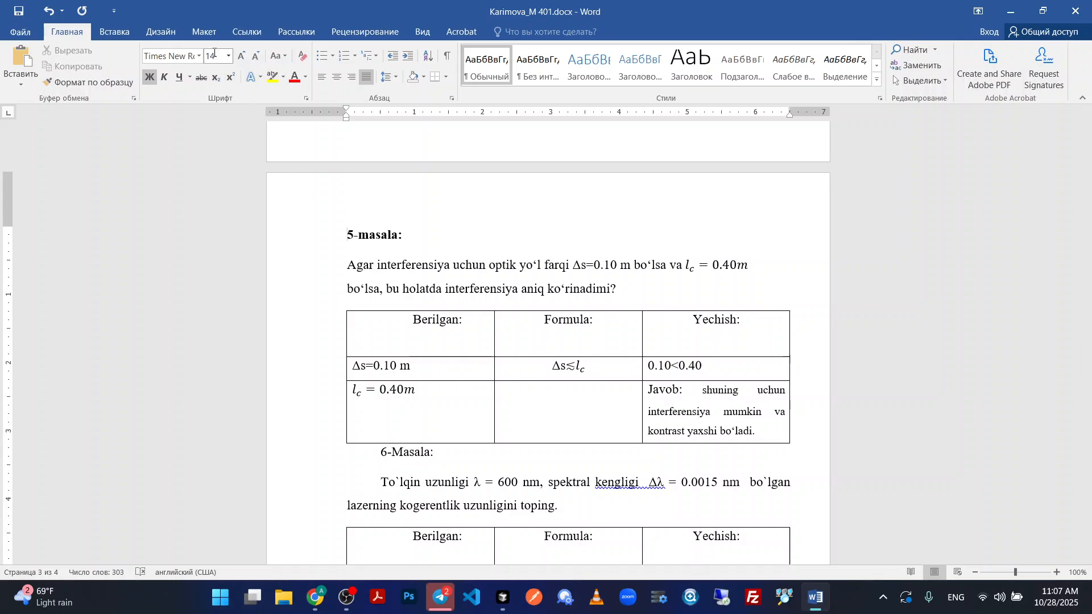
pyautogui.click(203, 31)
pyautogui.click(26, 79)
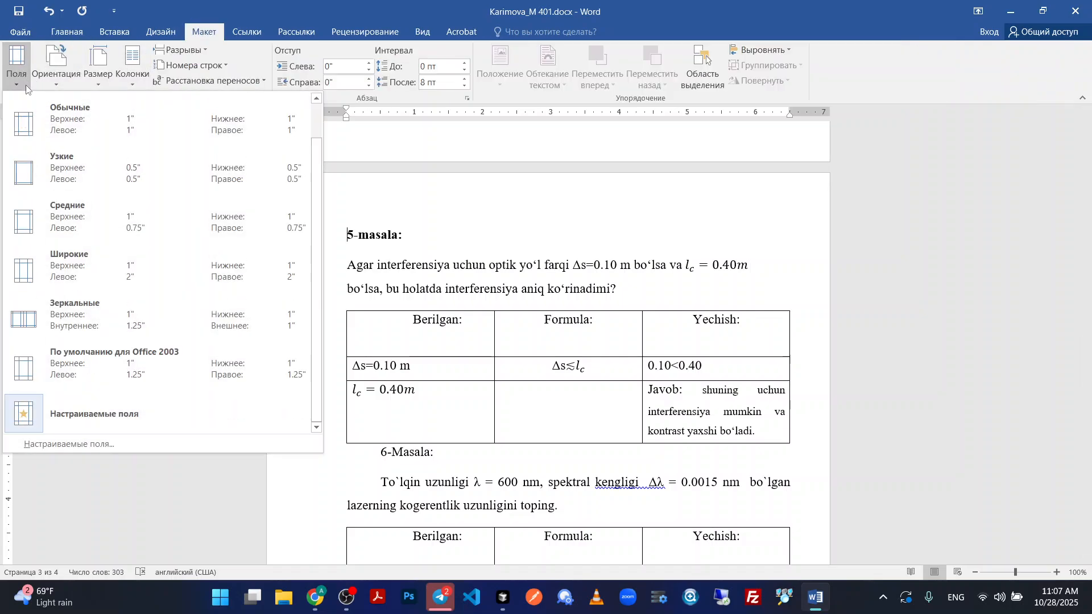
pyautogui.click(43, 183)
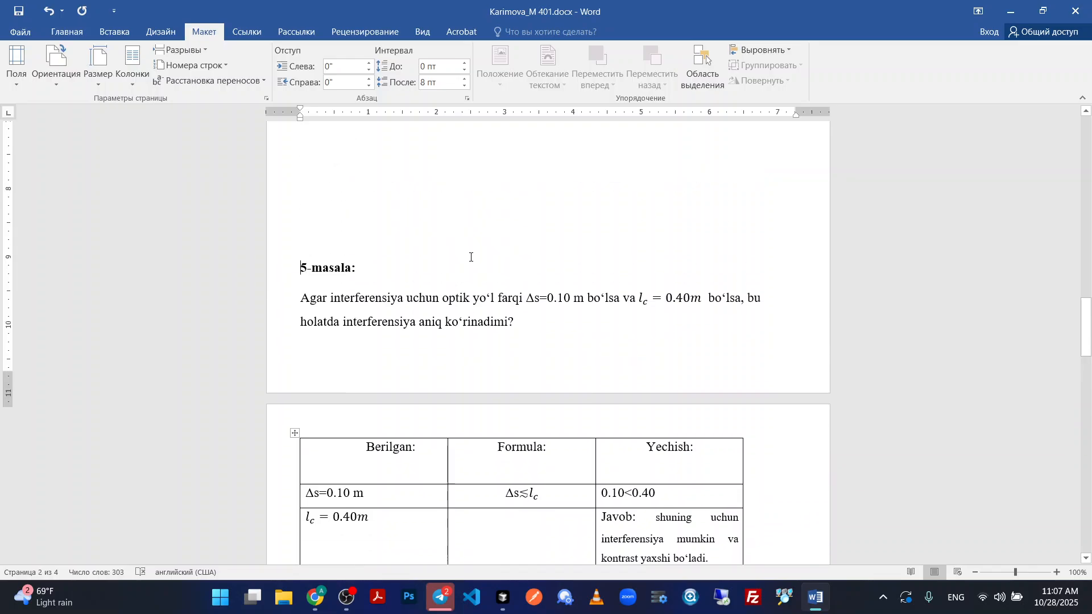
# Delete some of the surplus blank lines between the 4-Masala table and the 5-masala heading.
pyautogui.press('BackSpace')
pyautogui.press('BackSpace')
pyautogui.press('BackSpace')
pyautogui.press('BackSpace')
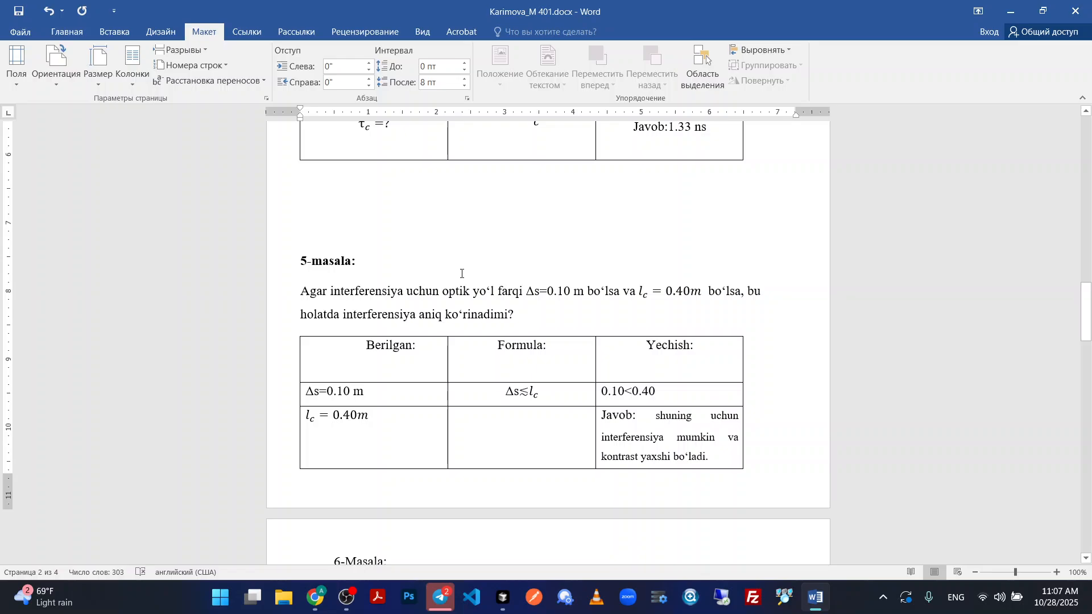
pyautogui.scroll(-3, 716, 289)
pyautogui.scroll(12, 385, 374)
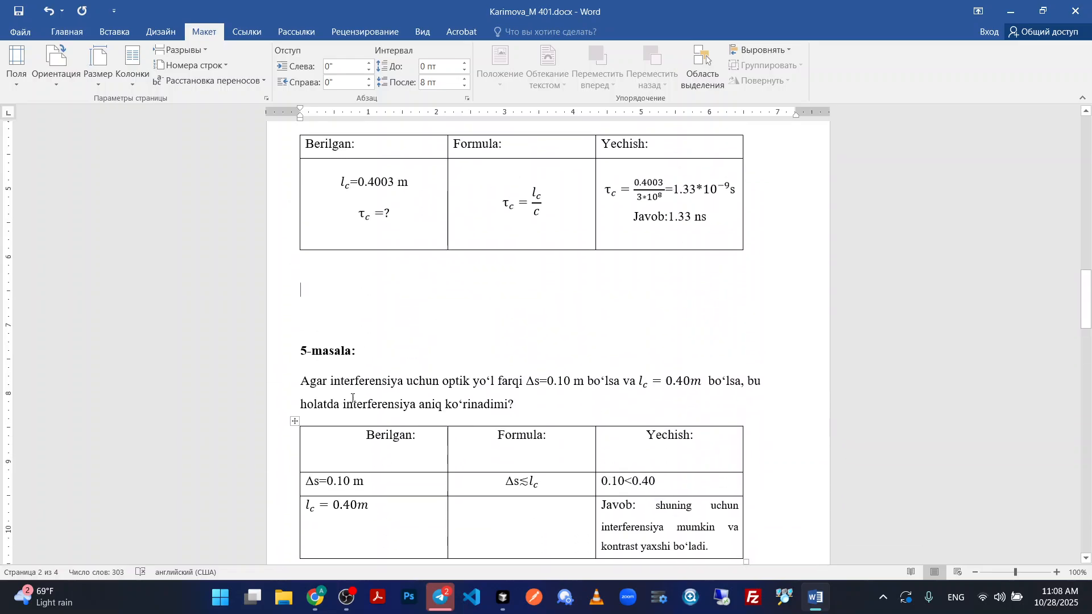
# Insert blank lines above the 3.Masala heading so it starts the next page together with its problem text.
pyautogui.scroll(1, 384, 374)
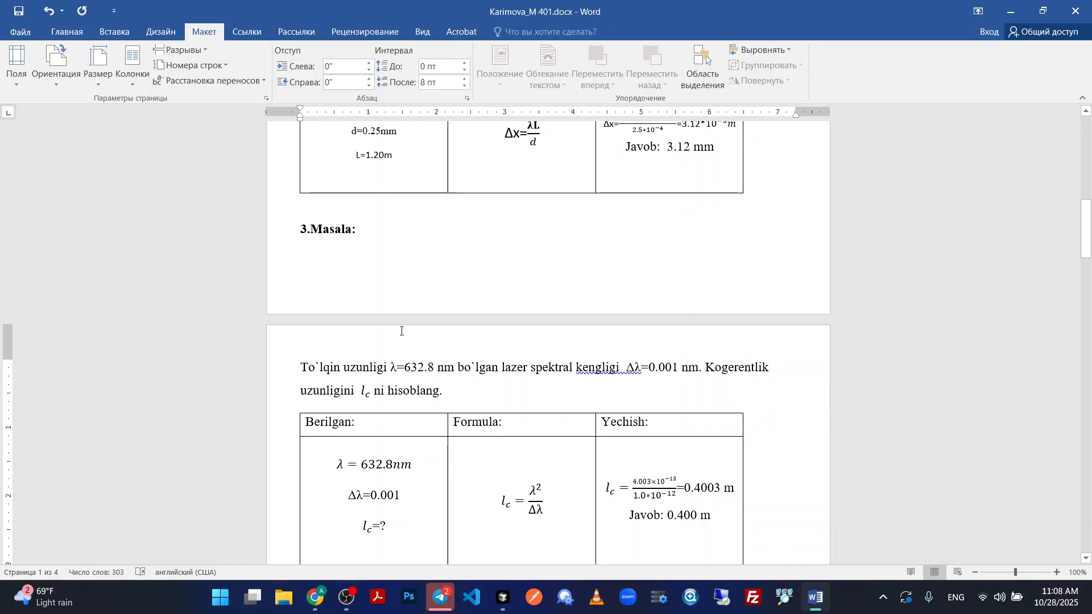
pyautogui.click(300, 234)
pyautogui.press('Return')
pyautogui.press('Return')
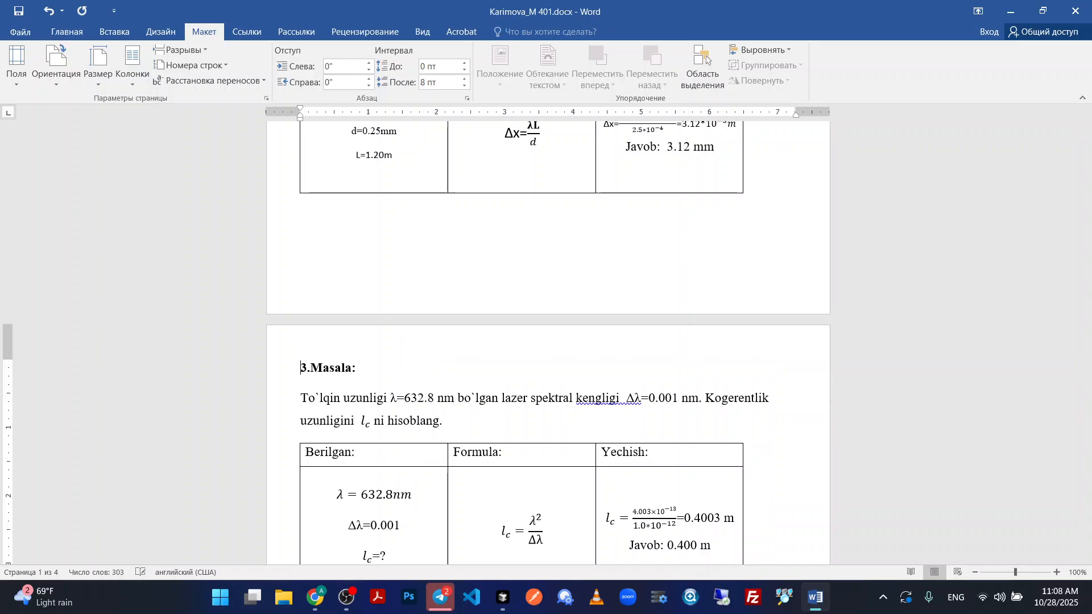
# Delete the two remaining extra blank lines above the 5-masala heading.
pyautogui.scroll(-3, 379, 317)
pyautogui.scroll(-7, 380, 316)
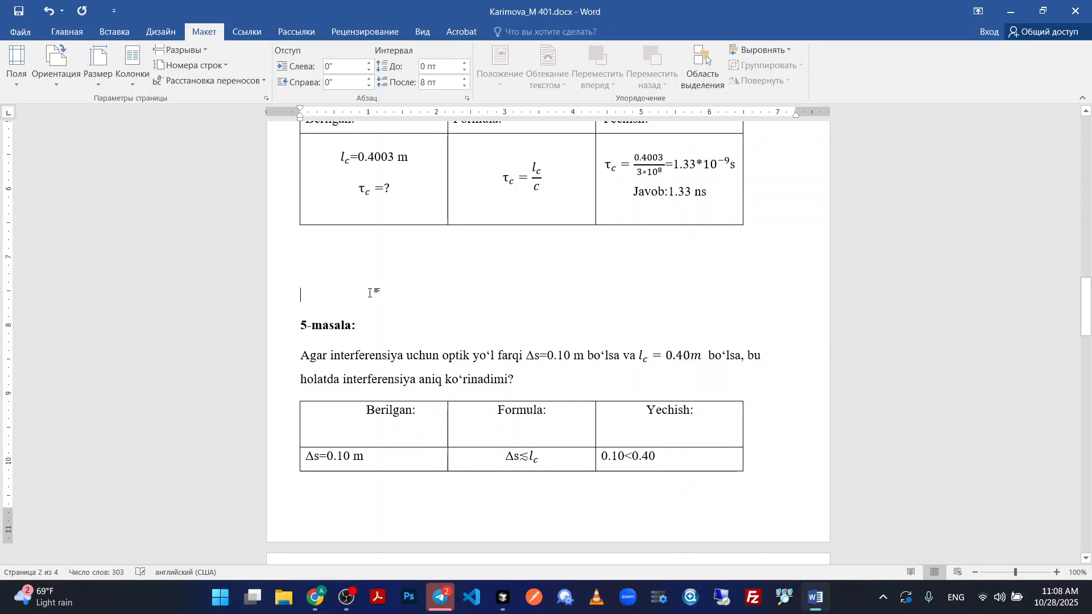
pyautogui.press('BackSpace')
pyautogui.press('BackSpace')
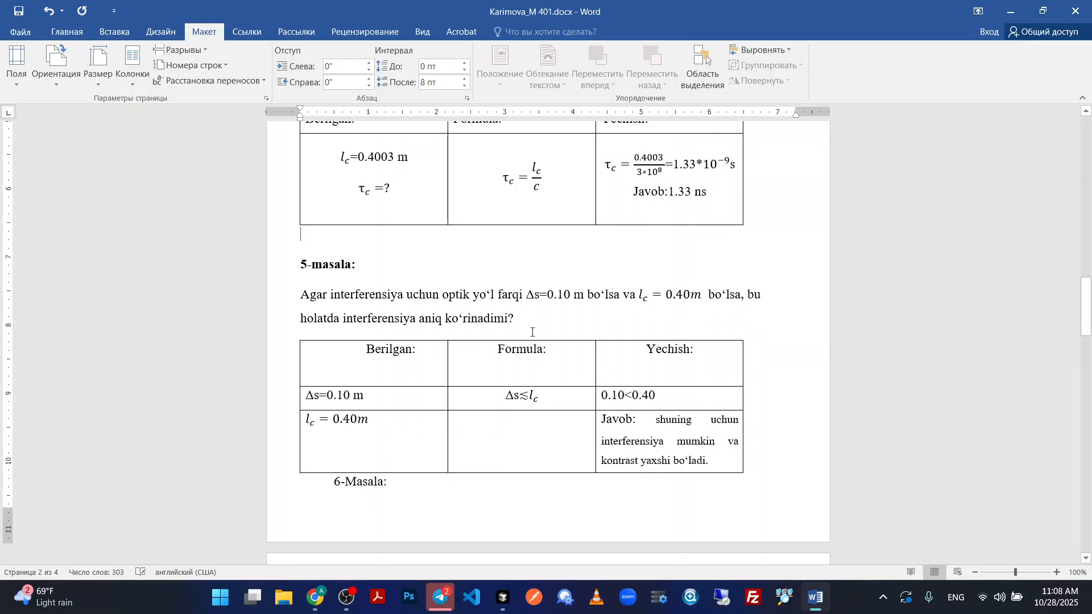
# Try to start 6-Masala on a new page with a page break before its heading, and remove the break again.
pyautogui.hotkey('ctrl', 'Return')
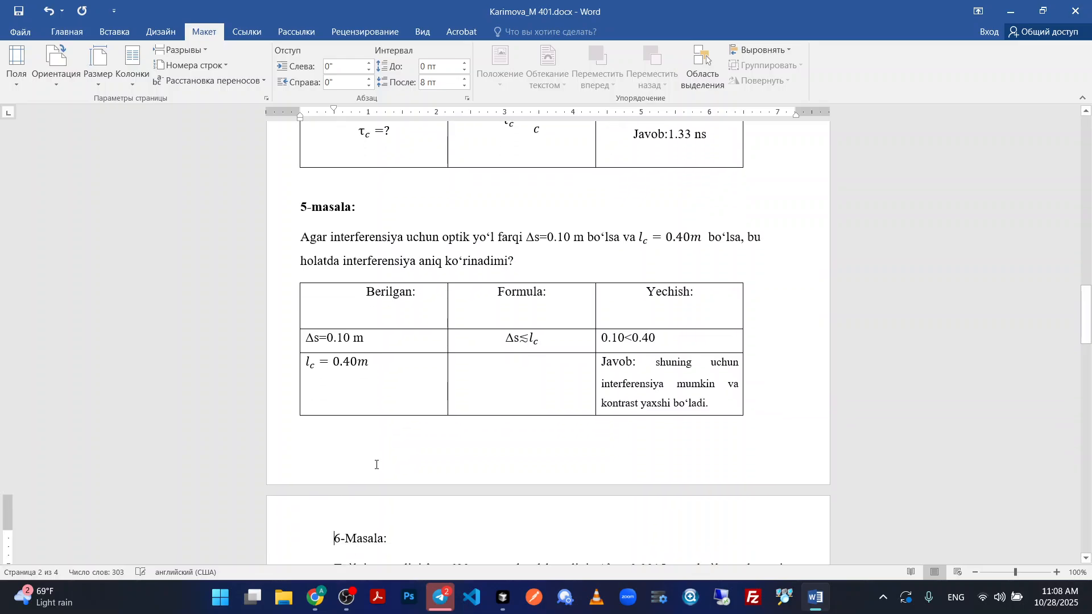
pyautogui.scroll(15, 470, 424)
pyautogui.scroll(-13, 470, 424)
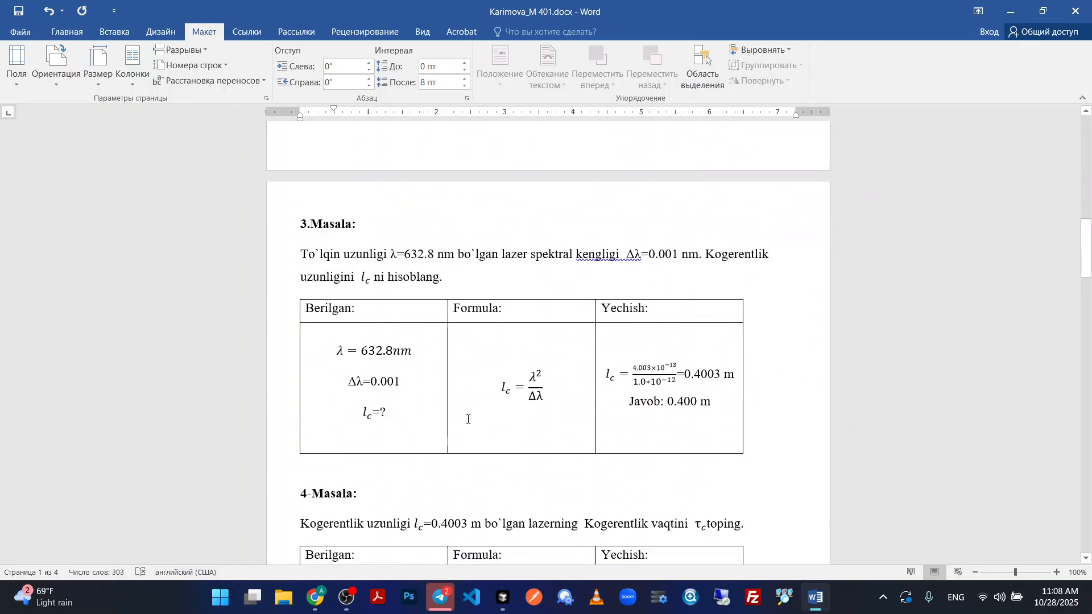
pyautogui.scroll(-1, 357, 445)
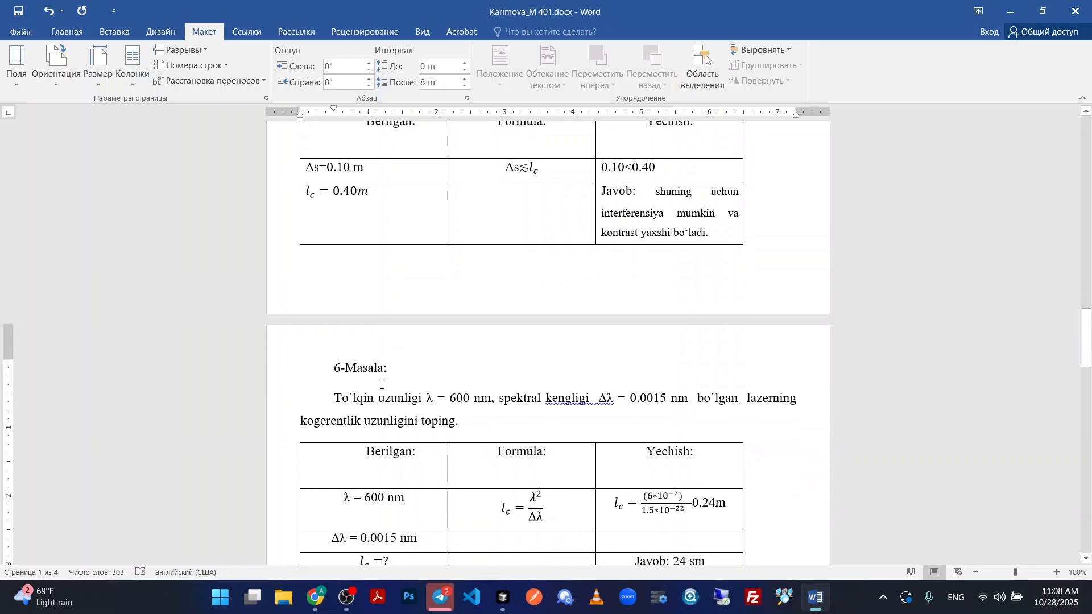
pyautogui.press('BackSpace')
pyautogui.click(339, 370)
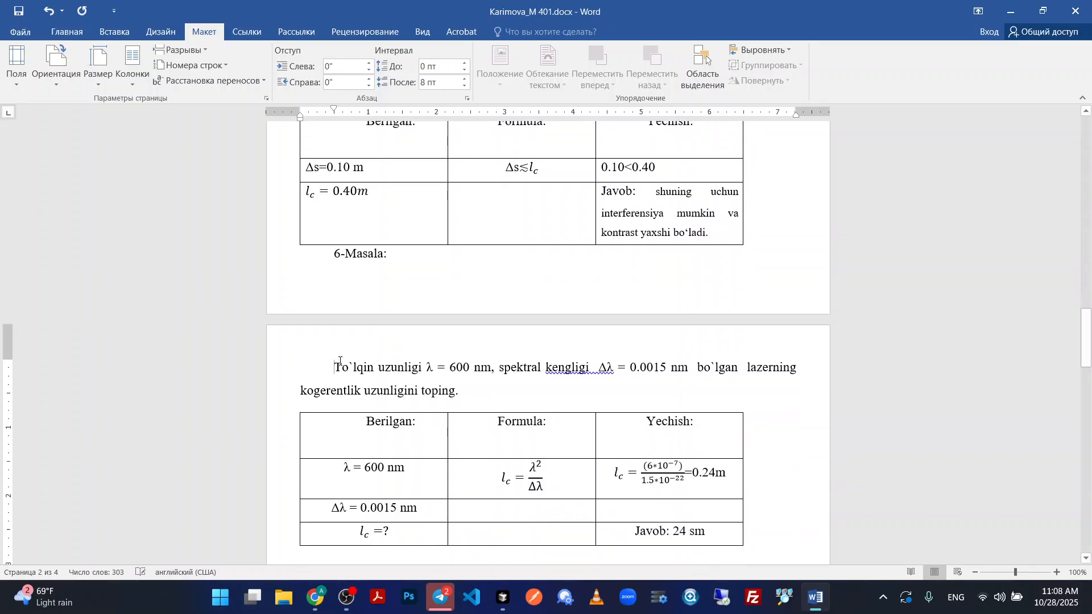
# Remove the first-line indents from the 6-Masala heading and problem text, and start the heading on a new page.
pyautogui.press('BackSpace')
pyautogui.click(336, 259)
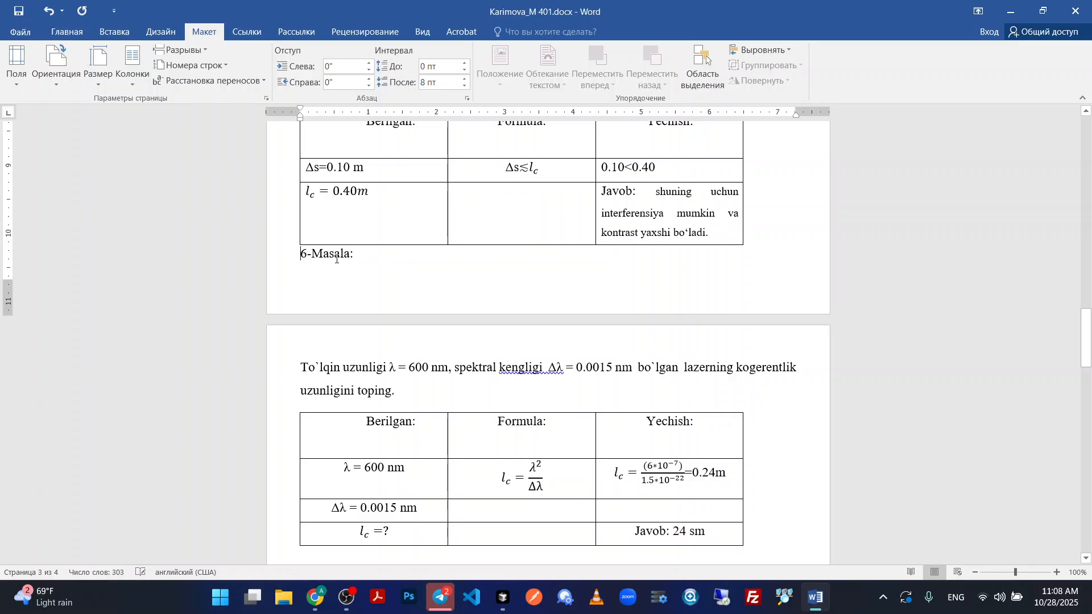
pyautogui.hotkey('ctrl', 'Return')
# Make the 6-Masala heading bold and left-align the problem text below it.
pyautogui.moveTo(359, 368); pyautogui.dragTo(304, 369)
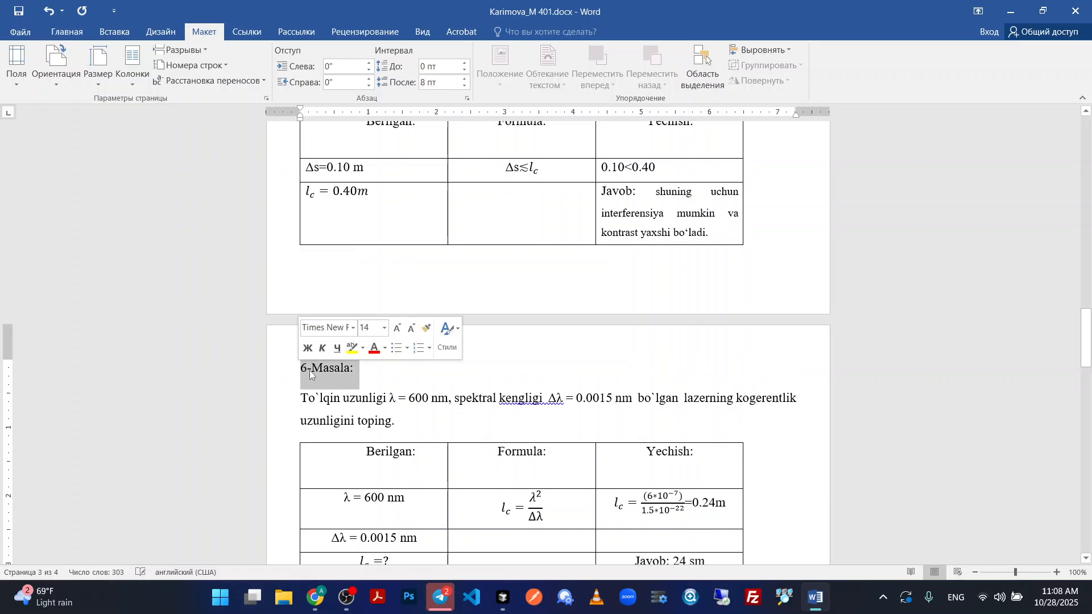
pyautogui.click(311, 350)
pyautogui.moveTo(464, 418); pyautogui.dragTo(297, 398)
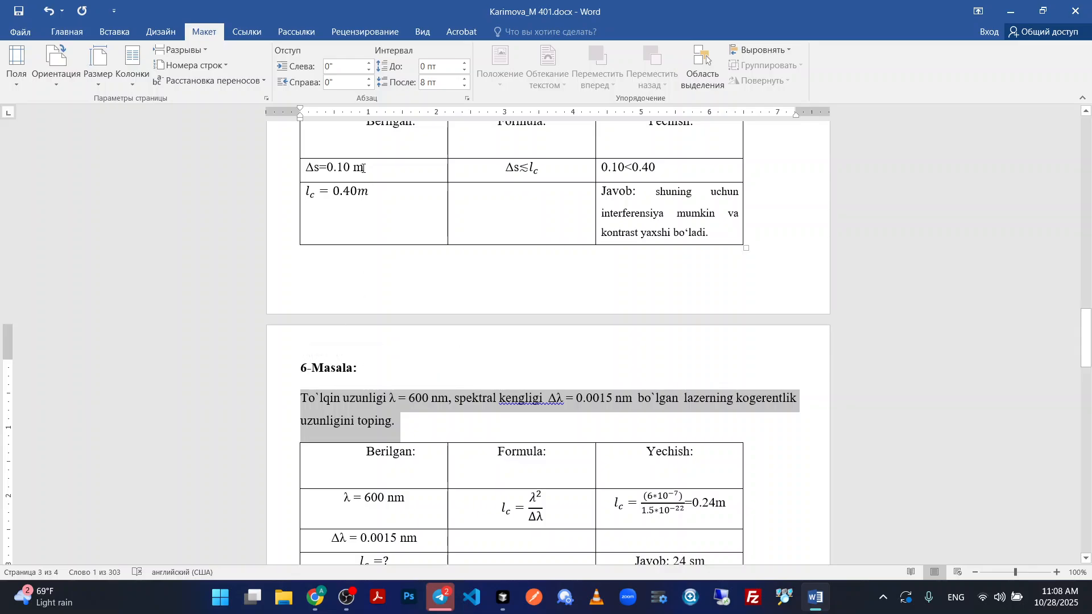
pyautogui.click(67, 31)
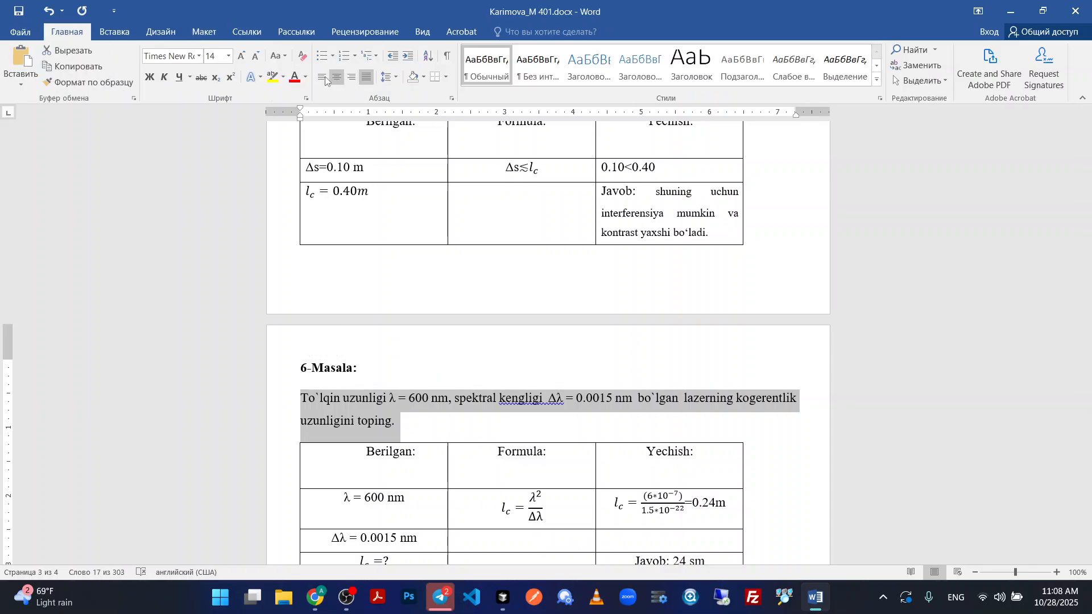
pyautogui.click(323, 78)
pyautogui.click(548, 423)
# Delete the empty line in the 6-Masala table's header row and left-align the Yechish, Formula and Berilgan headers.
pyautogui.scroll(-2, 427, 415)
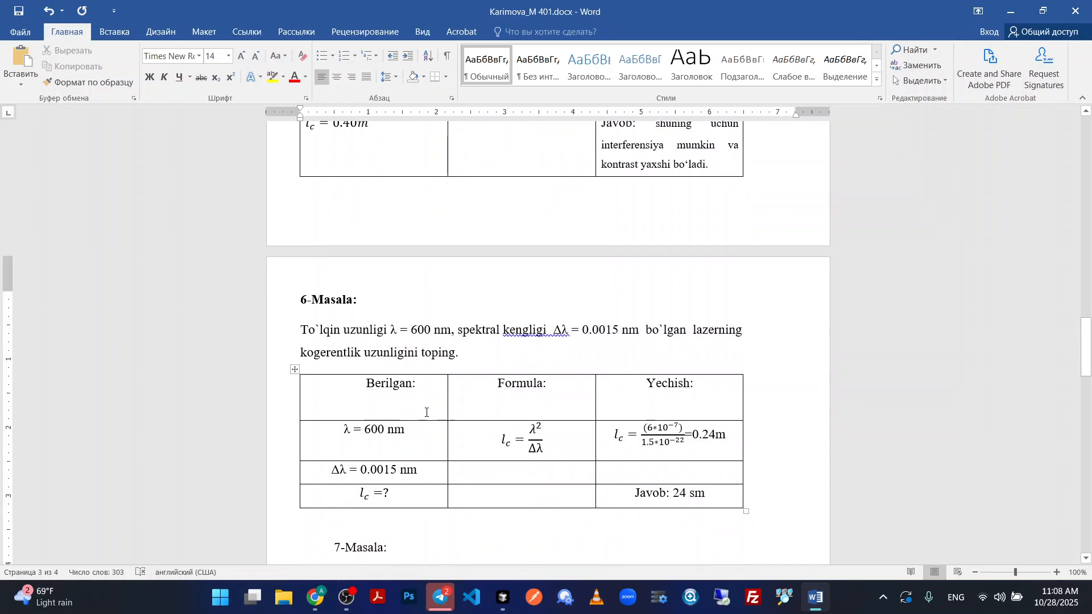
pyautogui.click(398, 410)
pyautogui.press('BackSpace')
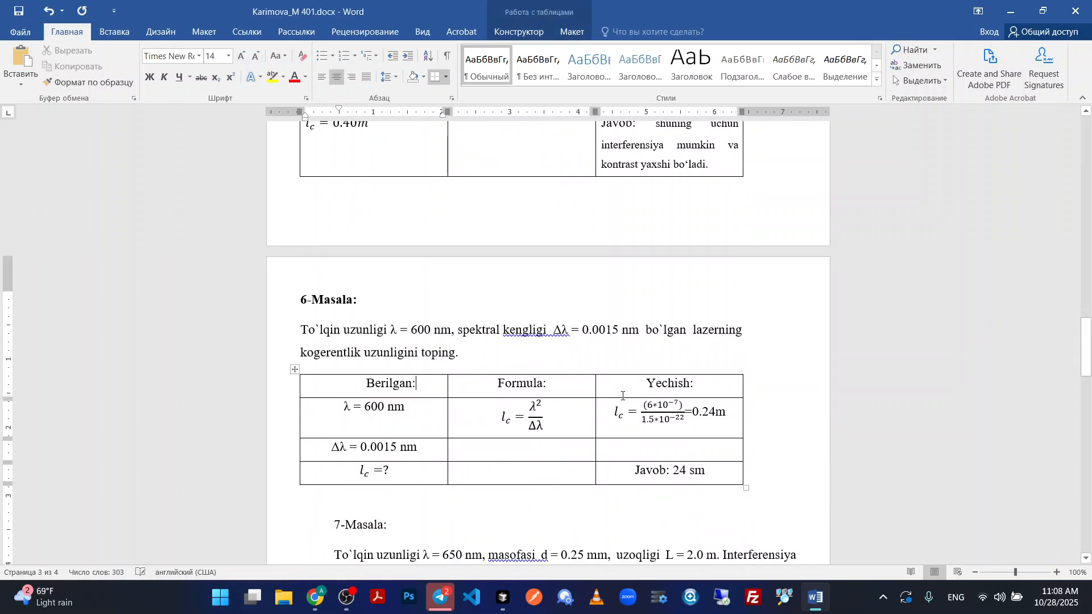
pyautogui.click(648, 385)
pyautogui.hotkey('ctrl', 'l')
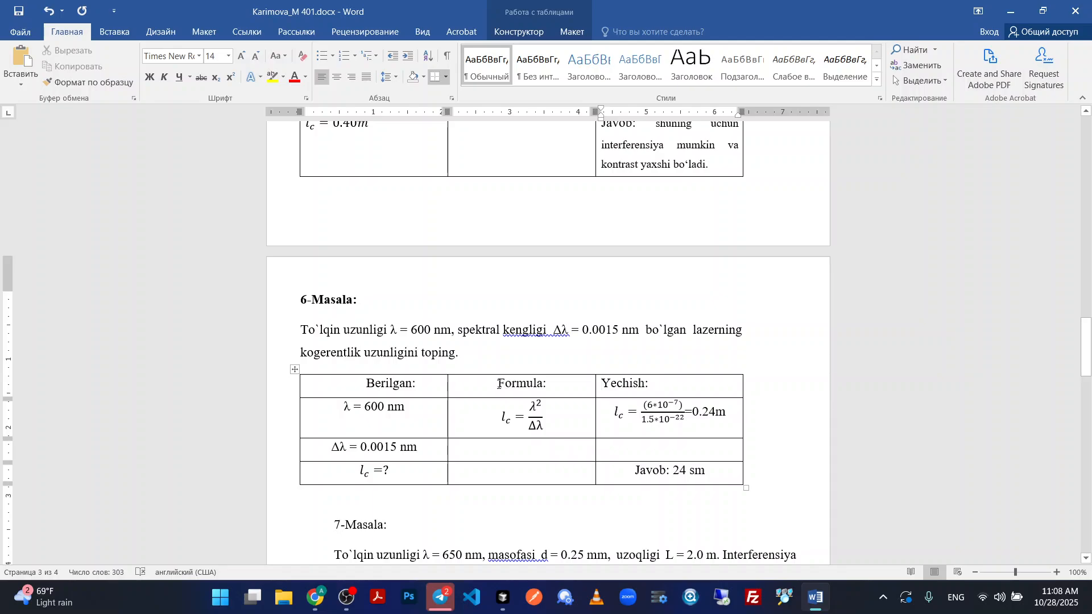
pyautogui.click(499, 385)
pyautogui.hotkey('ctrl', 'l')
pyautogui.click(369, 384)
pyautogui.hotkey('ctrl', 'l')
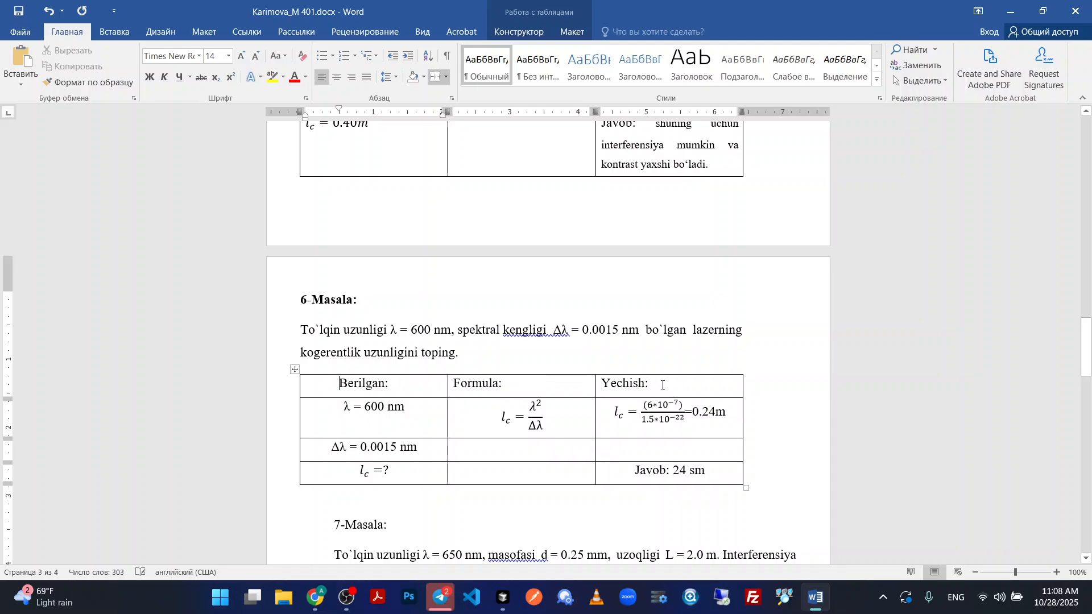
# Set the whole header row of the 6-Masala table to left alignment with vertical centring.
pyautogui.moveTo(657, 389); pyautogui.dragTo(318, 385)
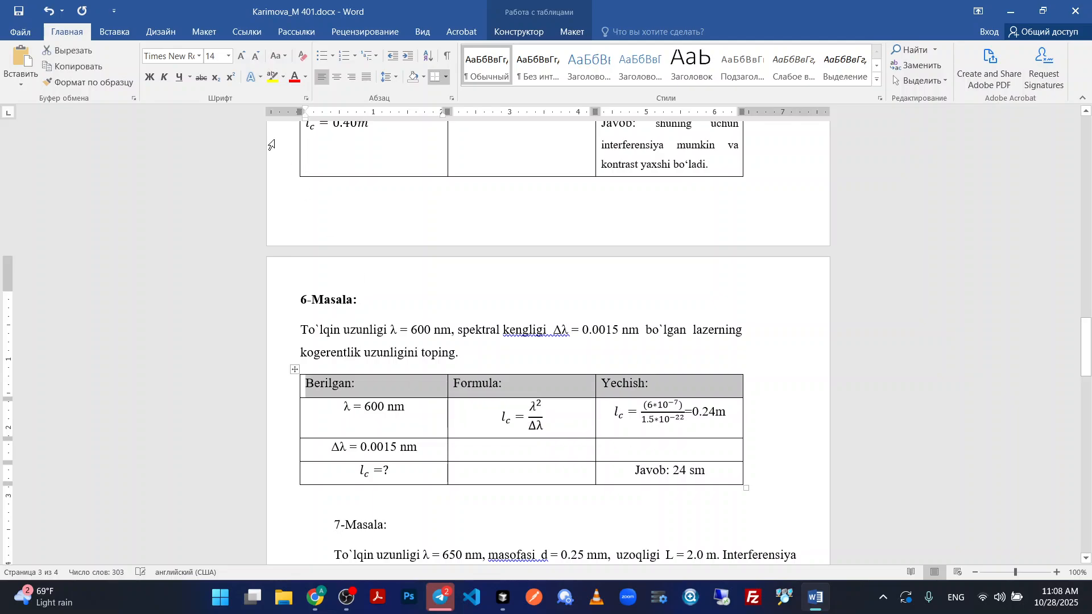
pyautogui.click(340, 77)
pyautogui.click(322, 78)
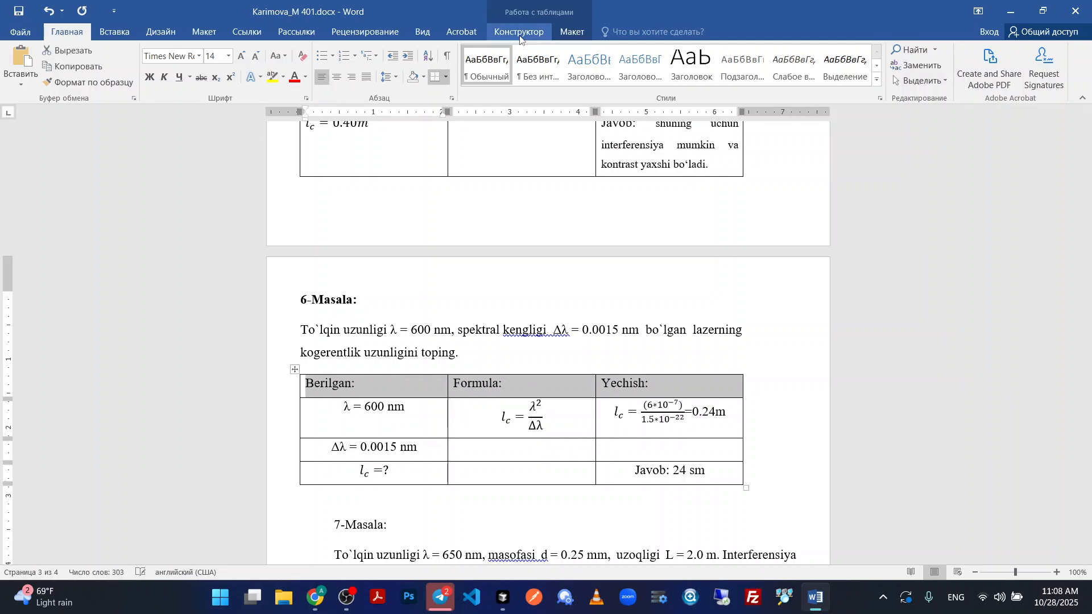
pyautogui.click(572, 32)
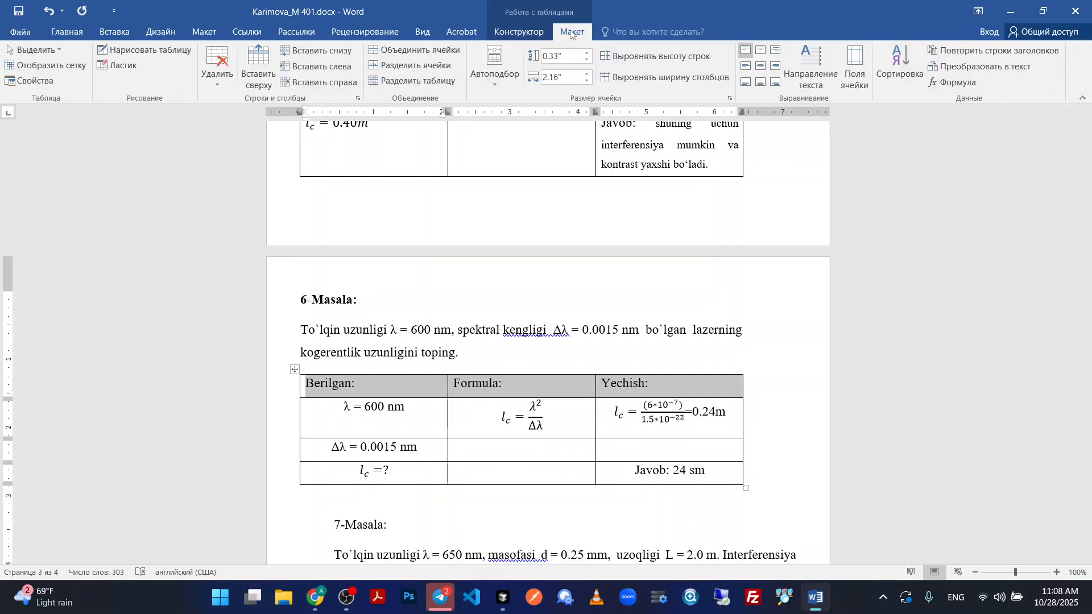
pyautogui.click(756, 68)
pyautogui.click(745, 66)
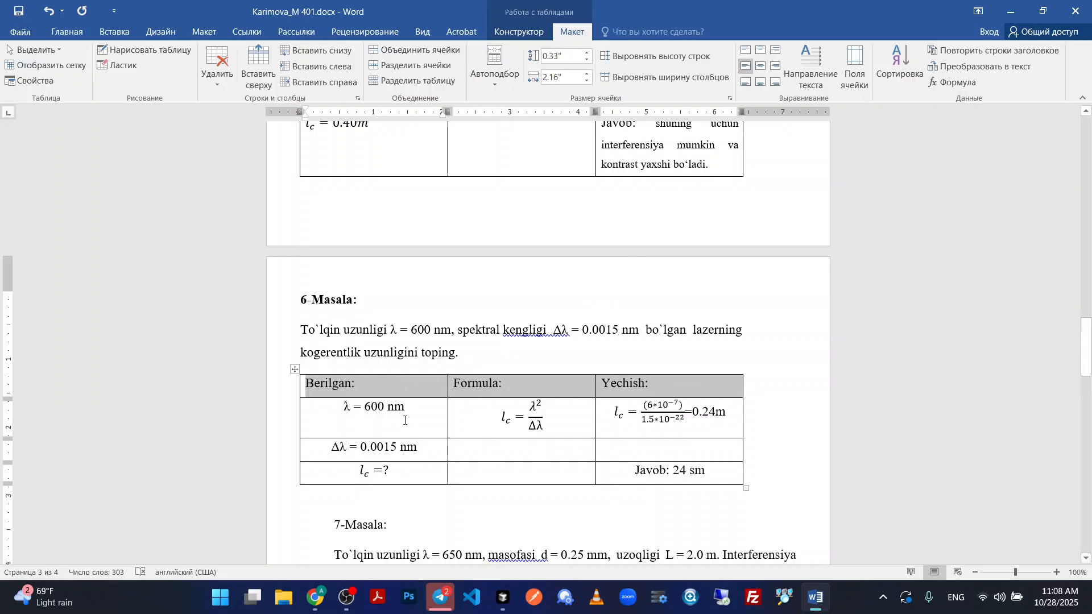
# Merge the three cells below each header of the 6-Masala table into one cell per column and centre their contents both ways.
pyautogui.moveTo(375, 411); pyautogui.dragTo(375, 472)
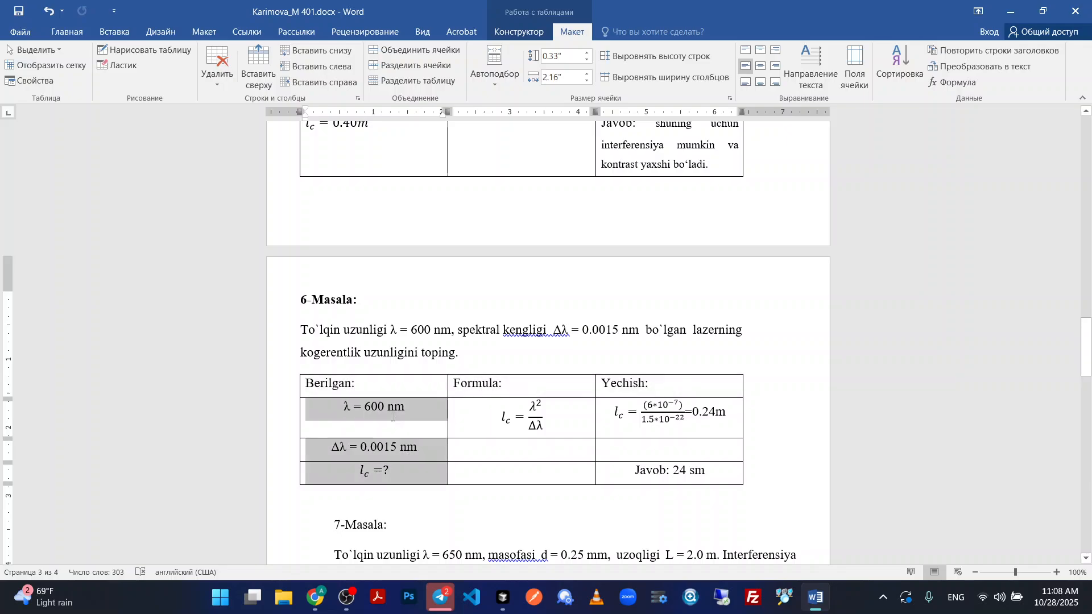
pyautogui.click(414, 50)
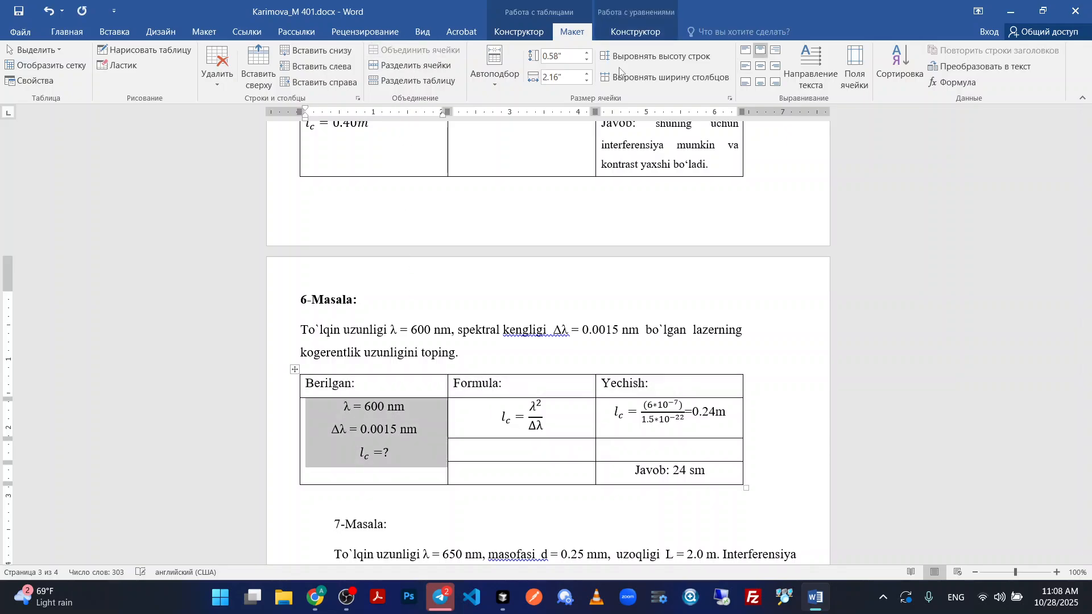
pyautogui.click(766, 67)
pyautogui.moveTo(537, 471); pyautogui.dragTo(528, 415)
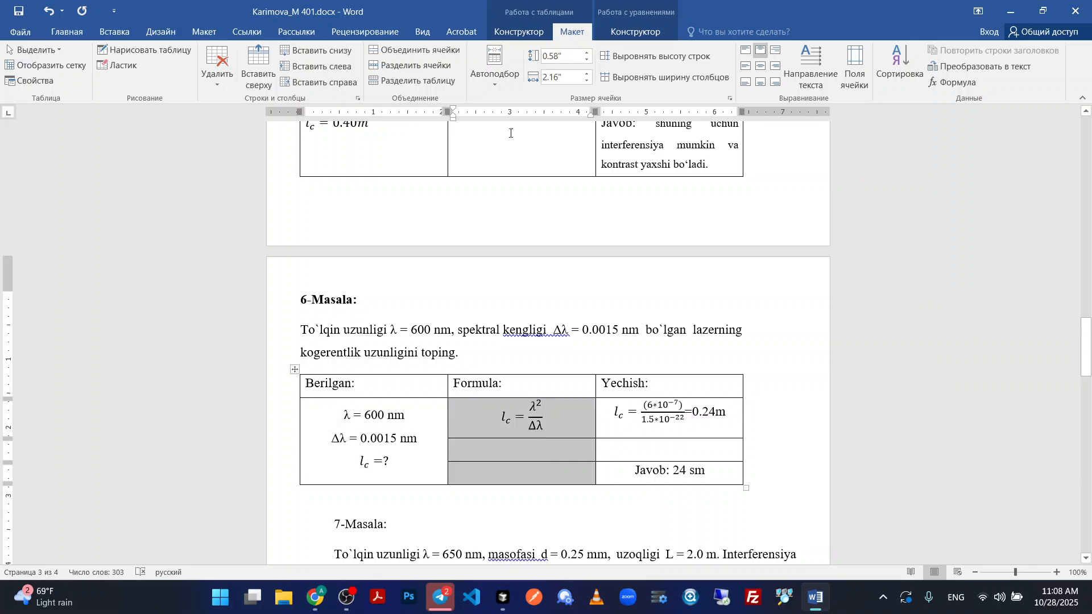
pyautogui.click(419, 51)
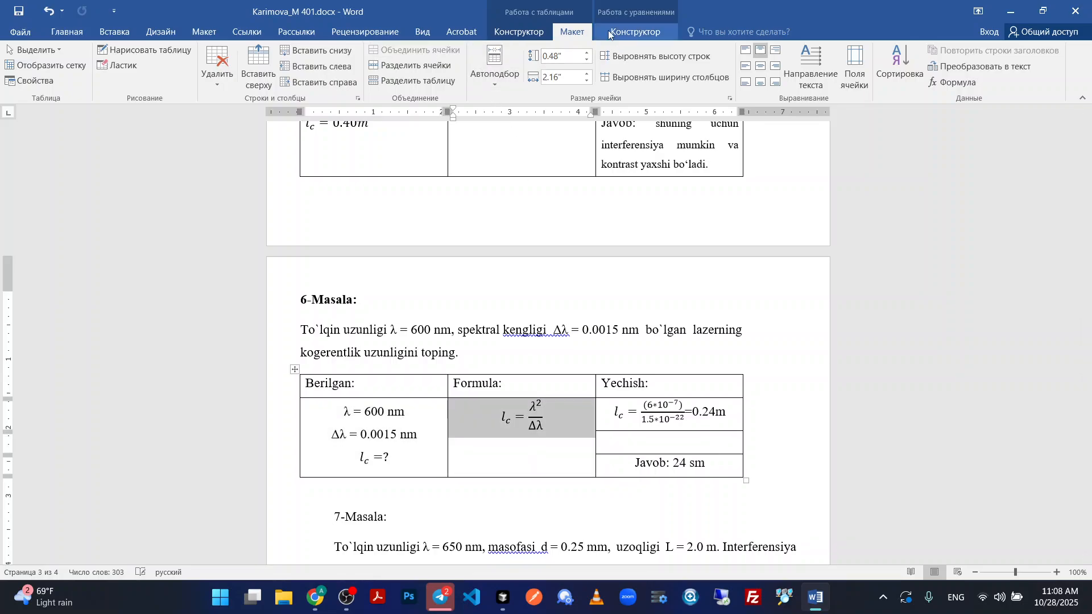
pyautogui.click(760, 66)
pyautogui.moveTo(721, 461); pyautogui.dragTo(639, 423)
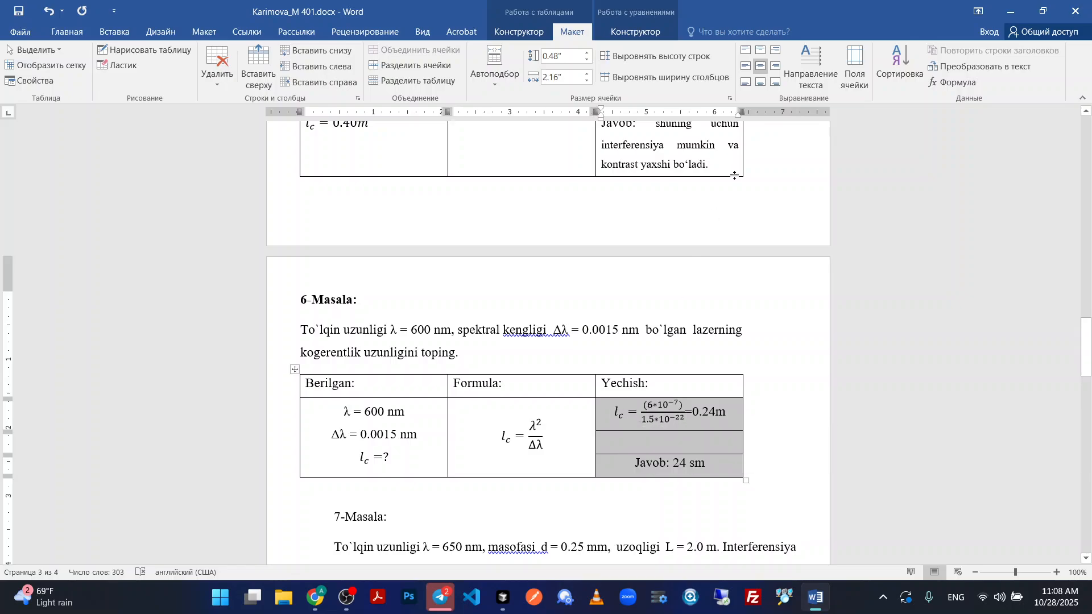
pyautogui.click(394, 51)
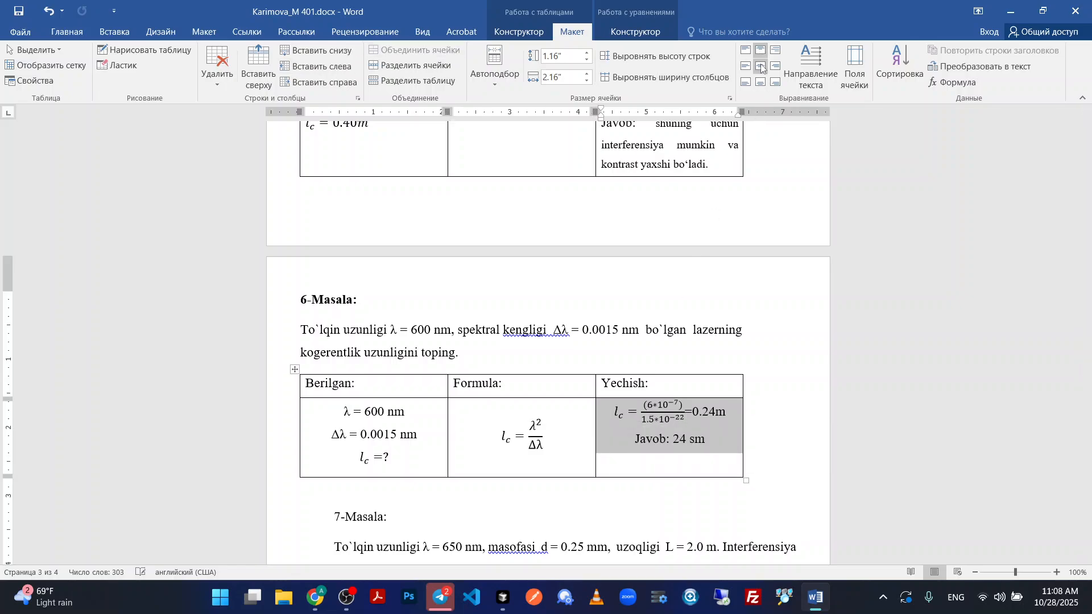
pyautogui.click(760, 66)
# Increase the line spacing of the given values in the 6-Masala table and make that row taller.
pyautogui.scroll(-1, 583, 379)
pyautogui.moveTo(392, 429); pyautogui.dragTo(341, 386)
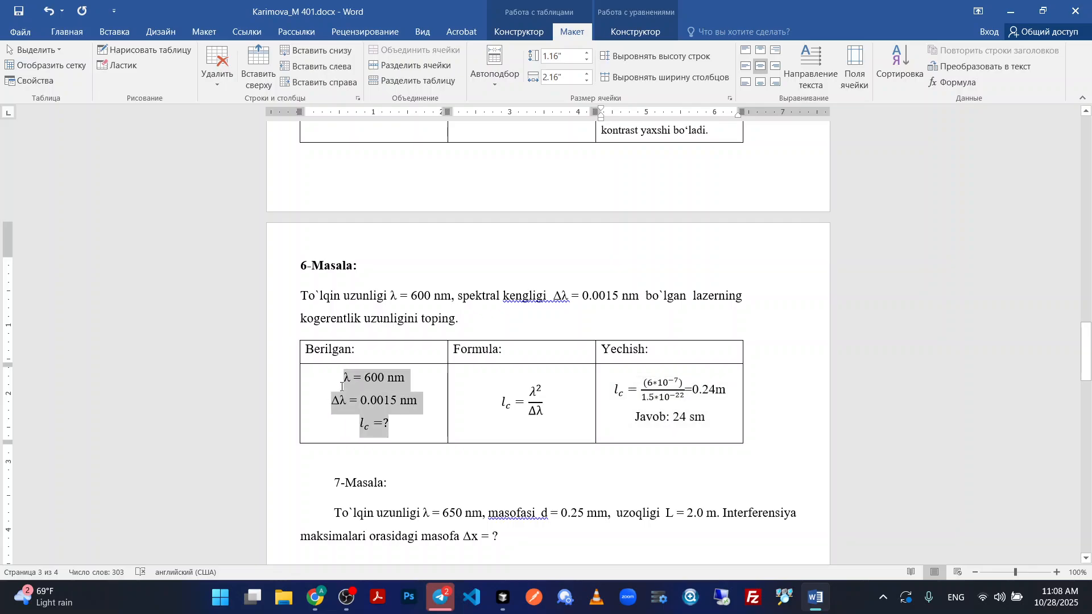
pyautogui.click(66, 31)
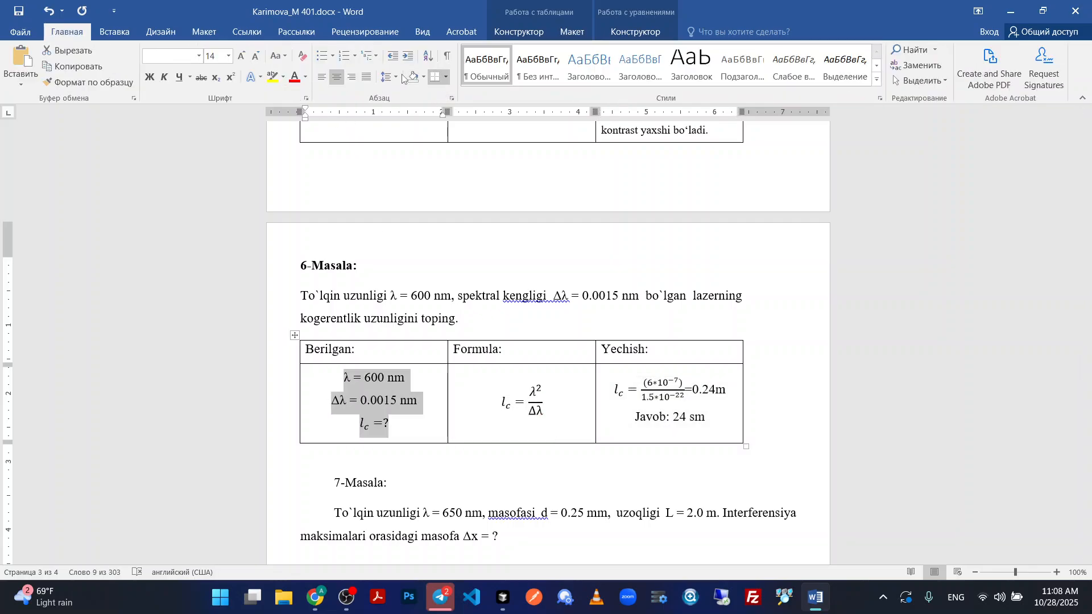
pyautogui.click(396, 77)
pyautogui.click(407, 143)
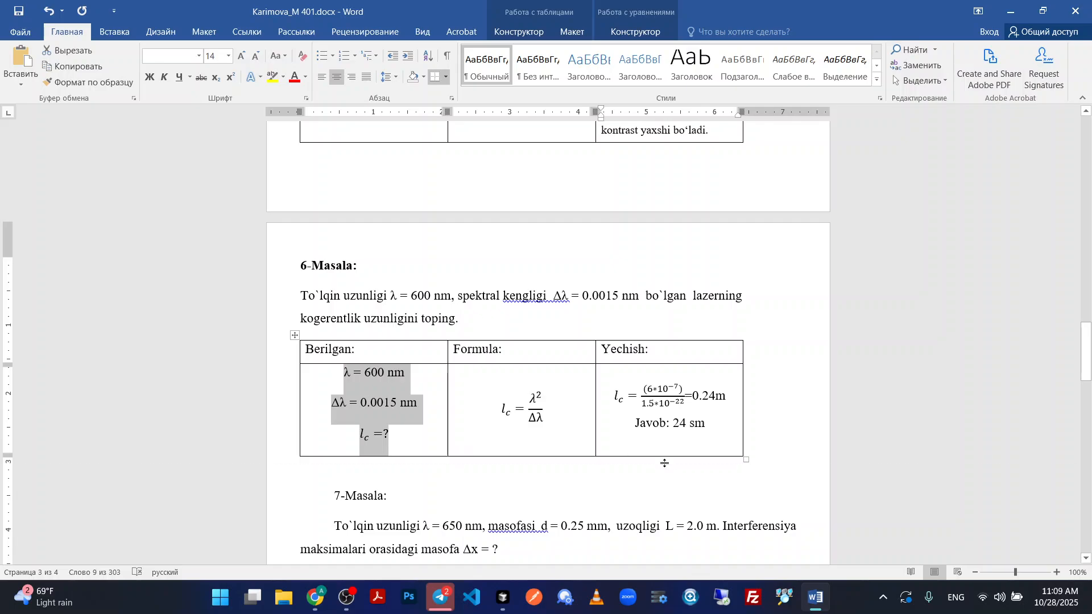
pyautogui.moveTo(664, 463); pyautogui.dragTo(661, 487)
# Examine how the 7-Masala and 8-Masala headings, problem texts and tables fall across the pages.
pyautogui.scroll(-3, 621, 385)
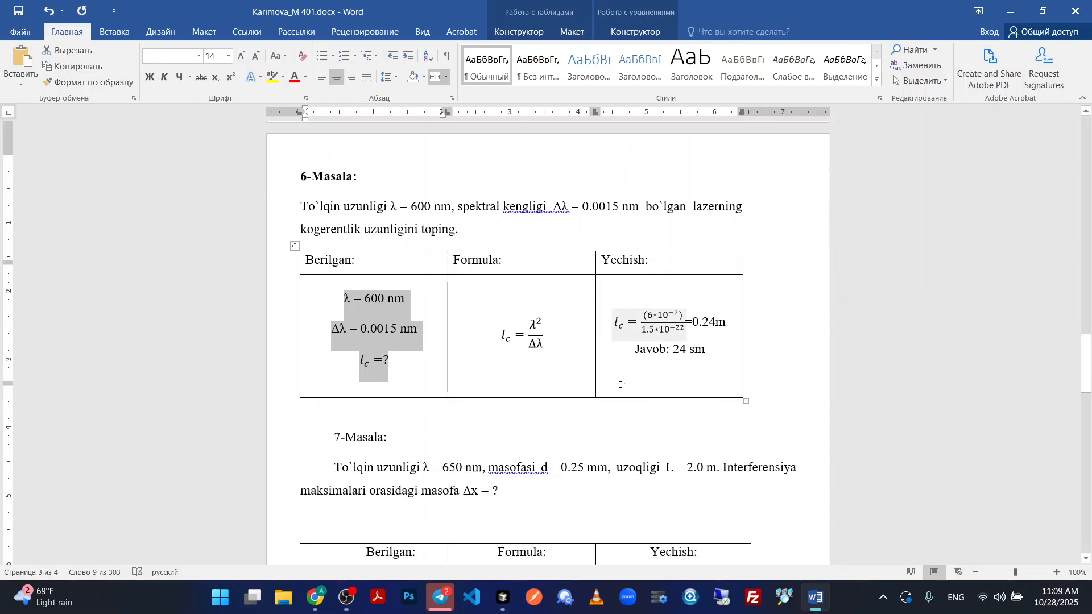
pyautogui.scroll(-3, 489, 320)
pyautogui.moveTo(333, 324); pyautogui.dragTo(431, 320)
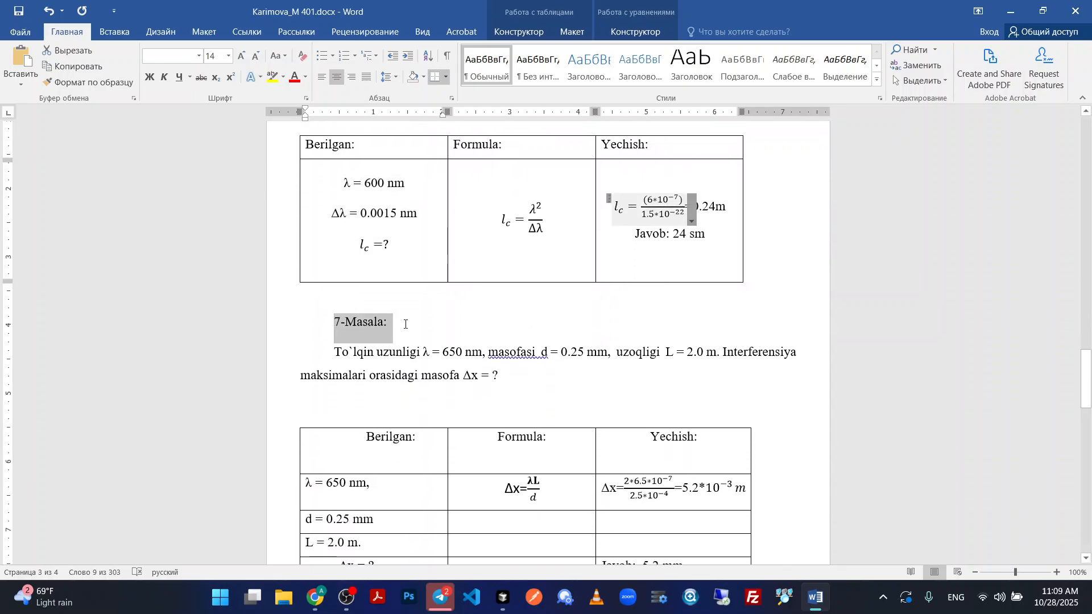
pyautogui.click(337, 322)
pyautogui.scroll(-4, 348, 334)
pyautogui.scroll(-10, 348, 335)
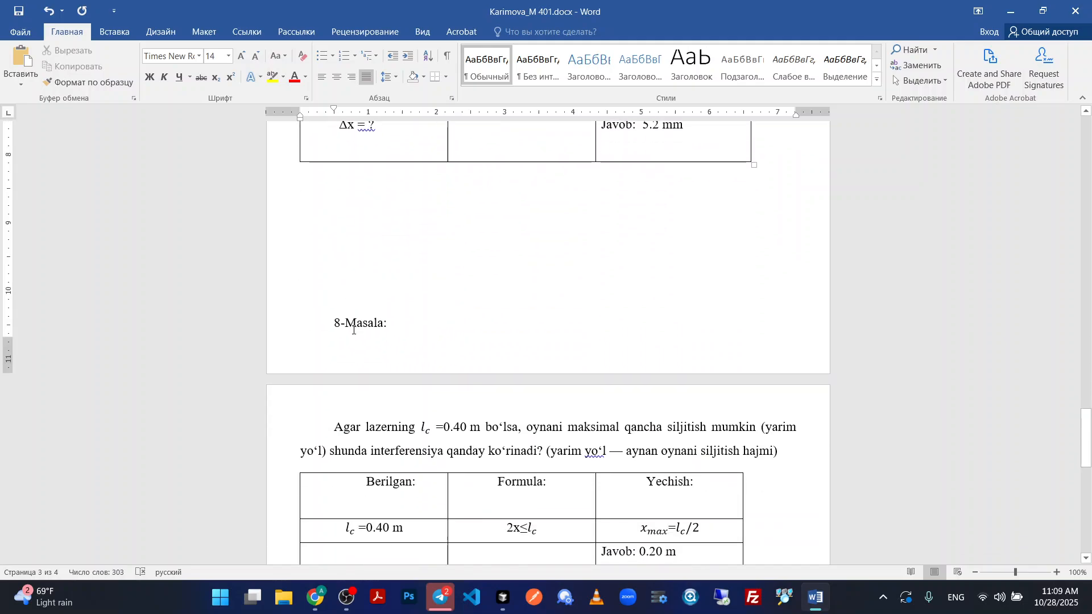
pyautogui.scroll(6, 420, 411)
pyautogui.scroll(5, 420, 411)
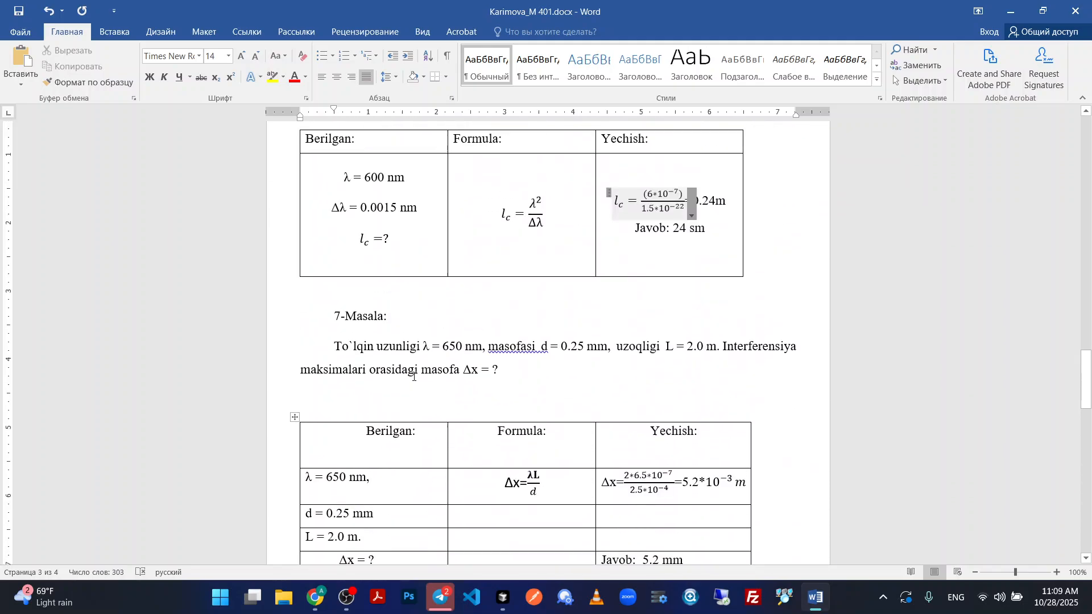